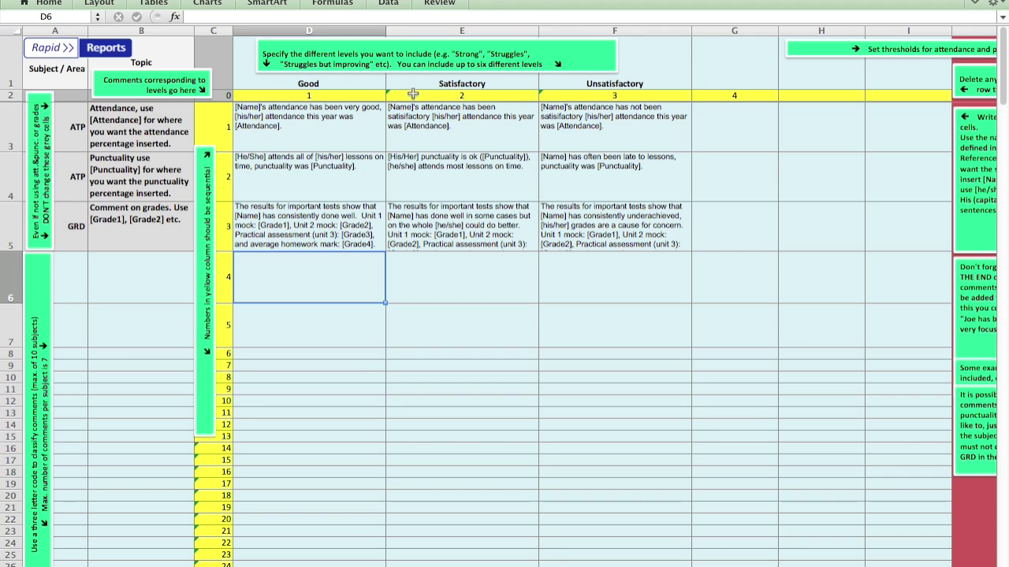
- Delete the unused level number 4 from cell G2 in the yellow row
left_click(716, 96)
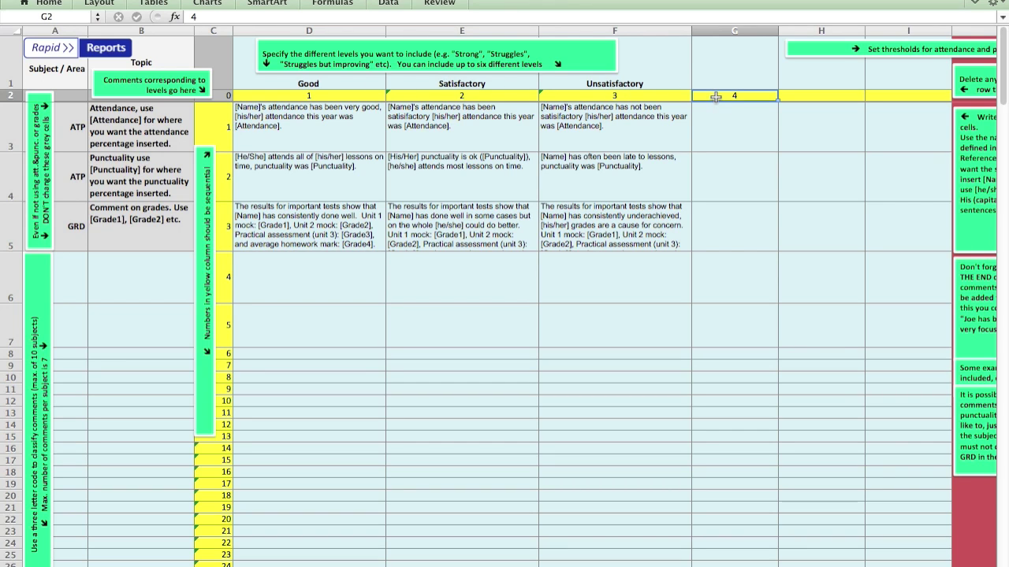
key("BackSpace")
key("Return")
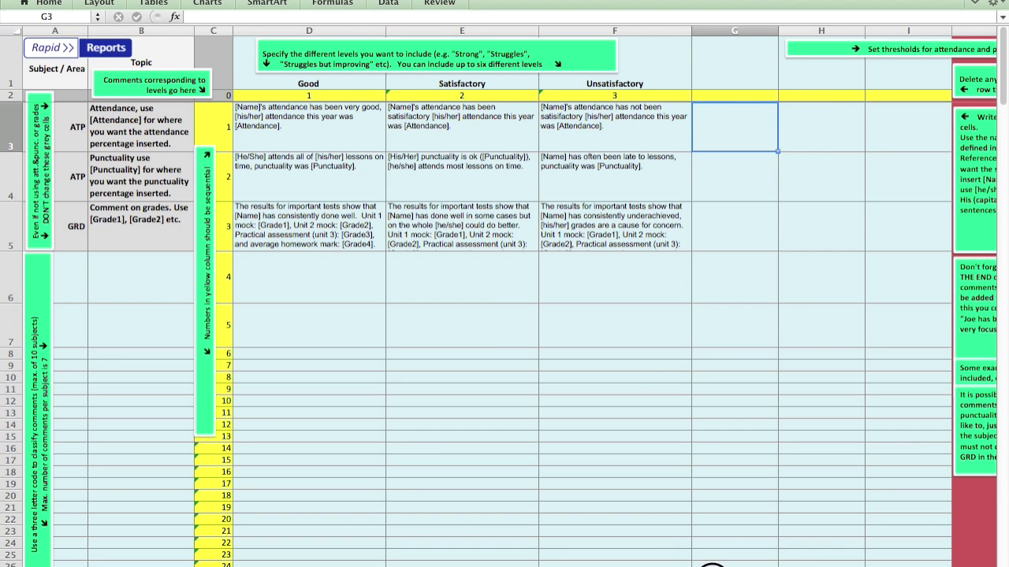
- Set the attendance thresholds to 90% for Satisfactory and 95% for Good
scroll(717, 562, "right", 4)
scroll(730, 564, "right", 8)
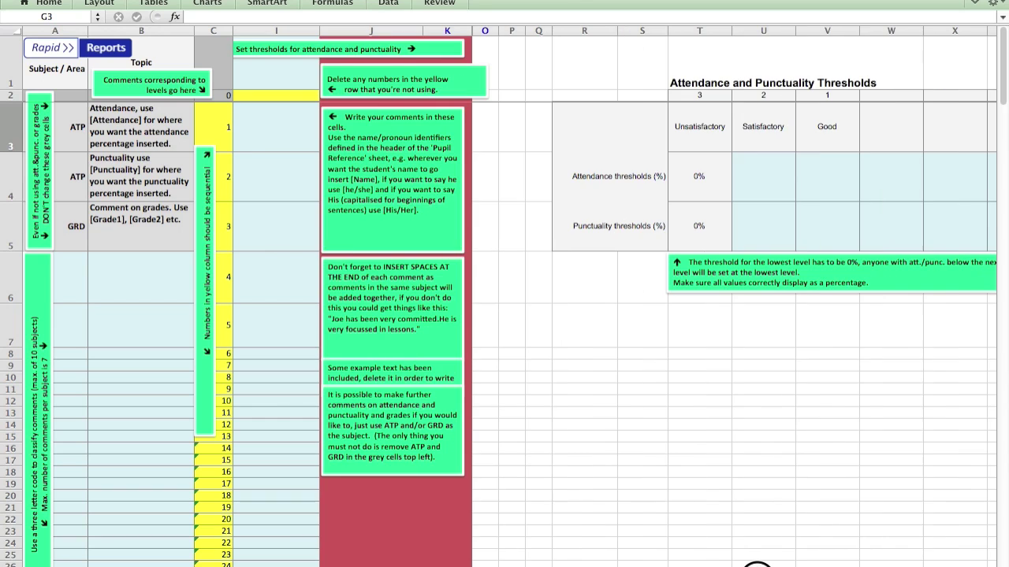
scroll(773, 564, "right", 2)
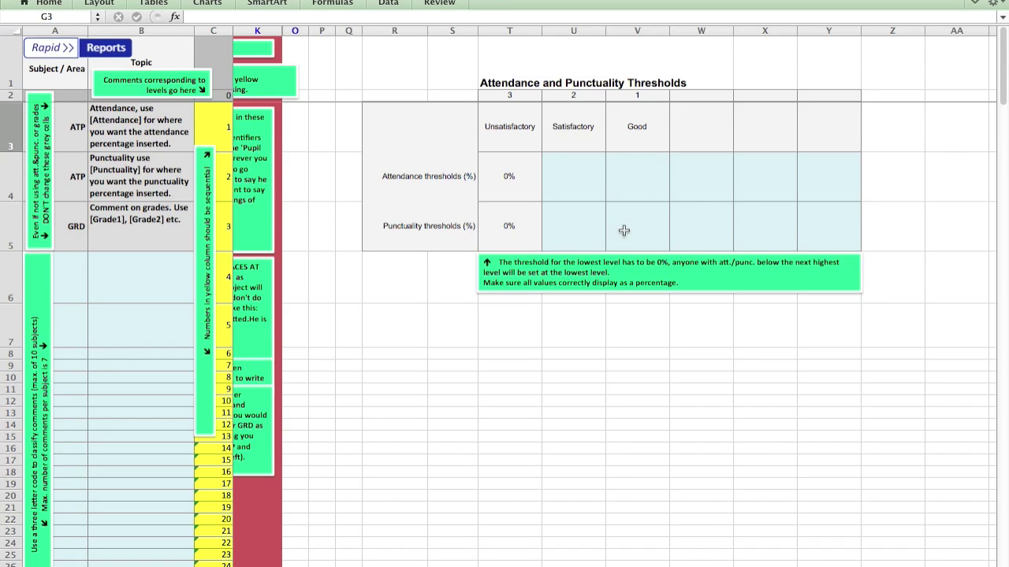
left_click(571, 179)
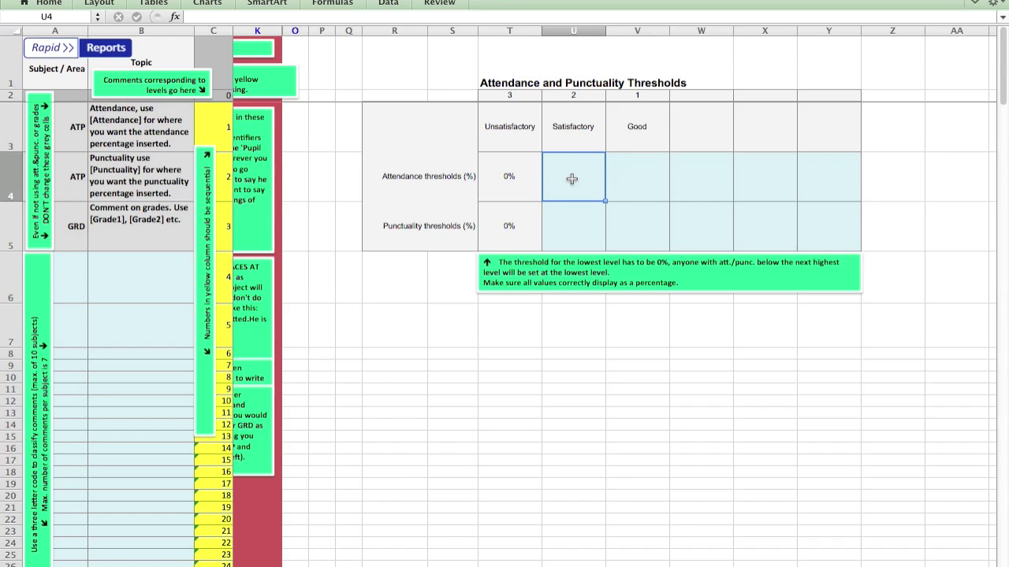
type("90%")
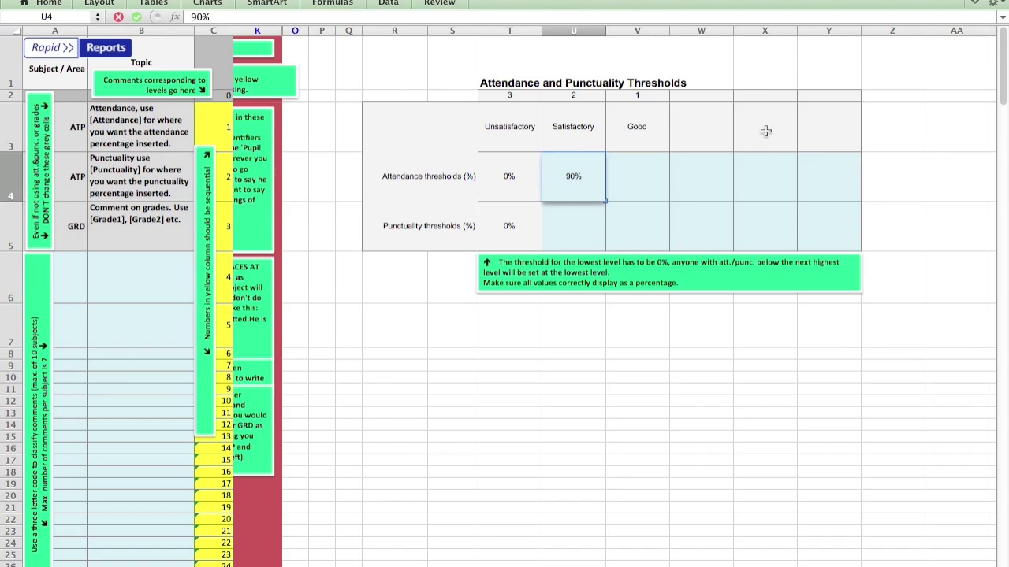
key("Tab")
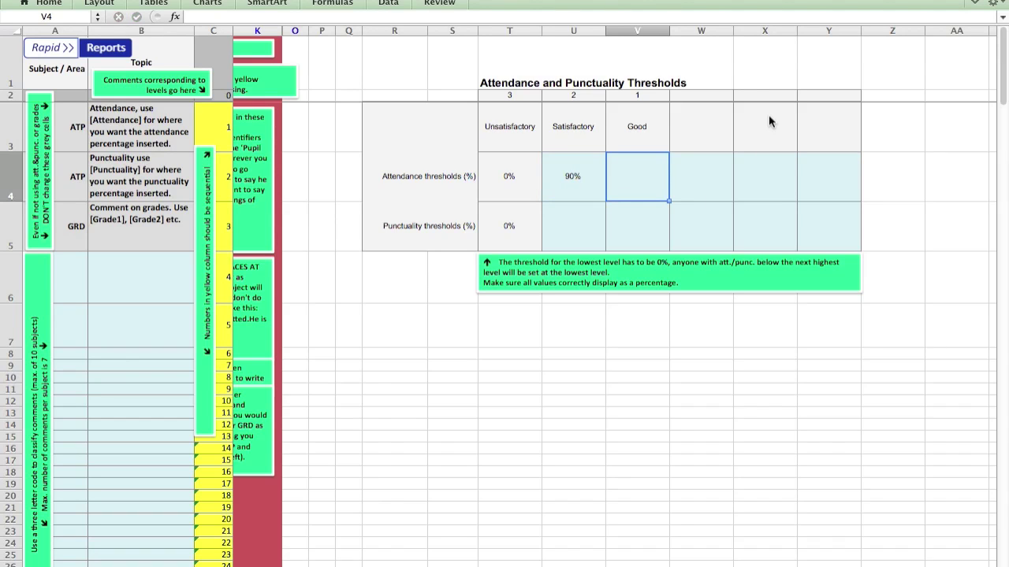
type("95%")
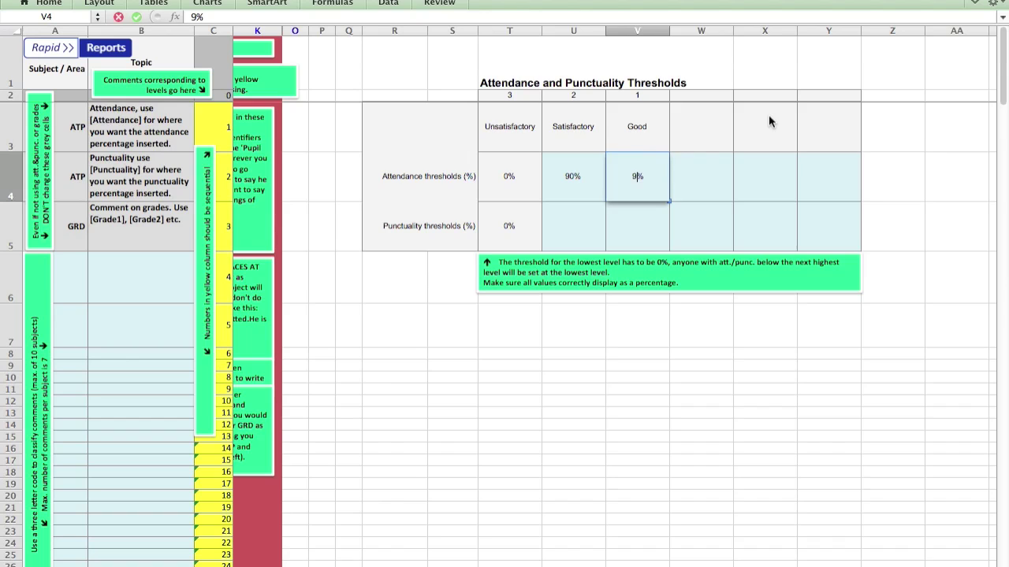
key("Return")
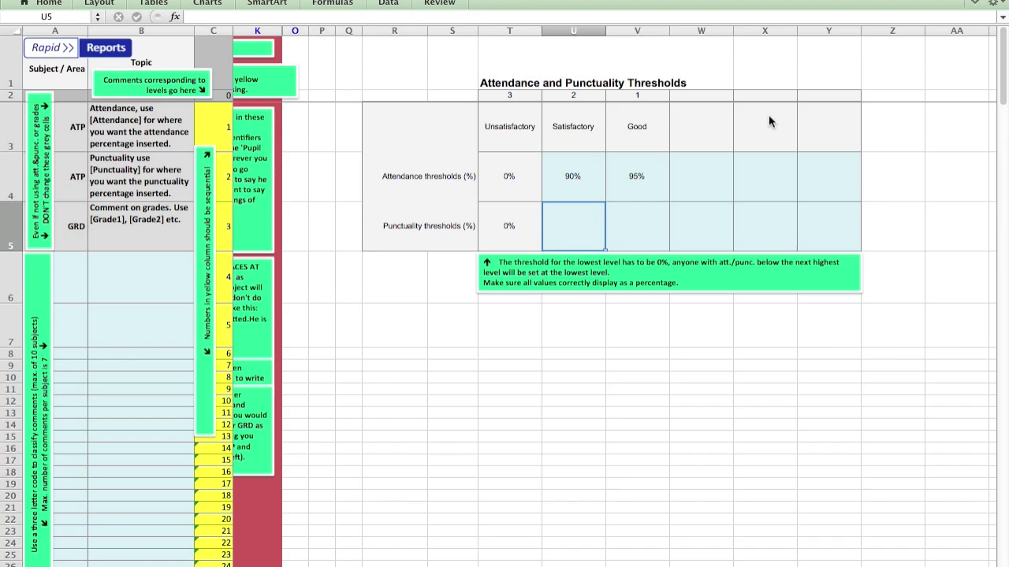
- Set the punctuality thresholds to 85% for Satisfactory and 90% for Good
type("85")
key("Tab")
type("90")
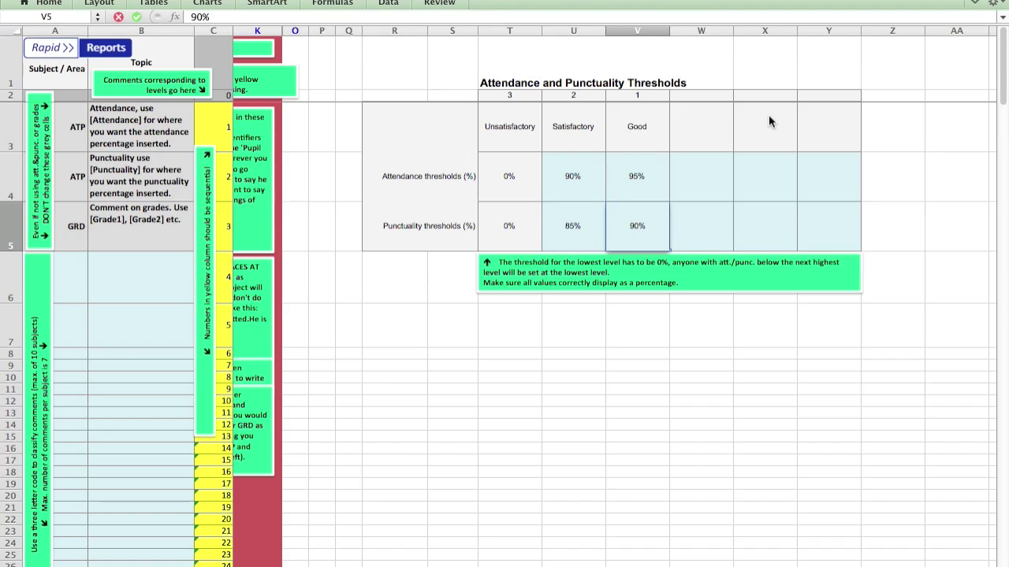
key("Tab")
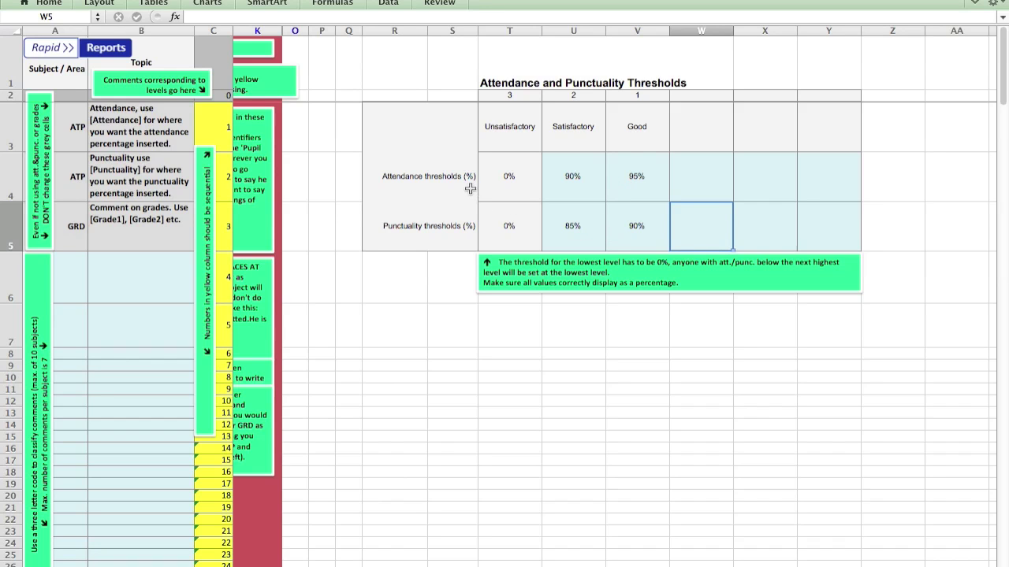
- Examine the attendance comments written for the Good, Satisfactory and Unsatisfactory levels
scroll(450, 147, "left", 10)
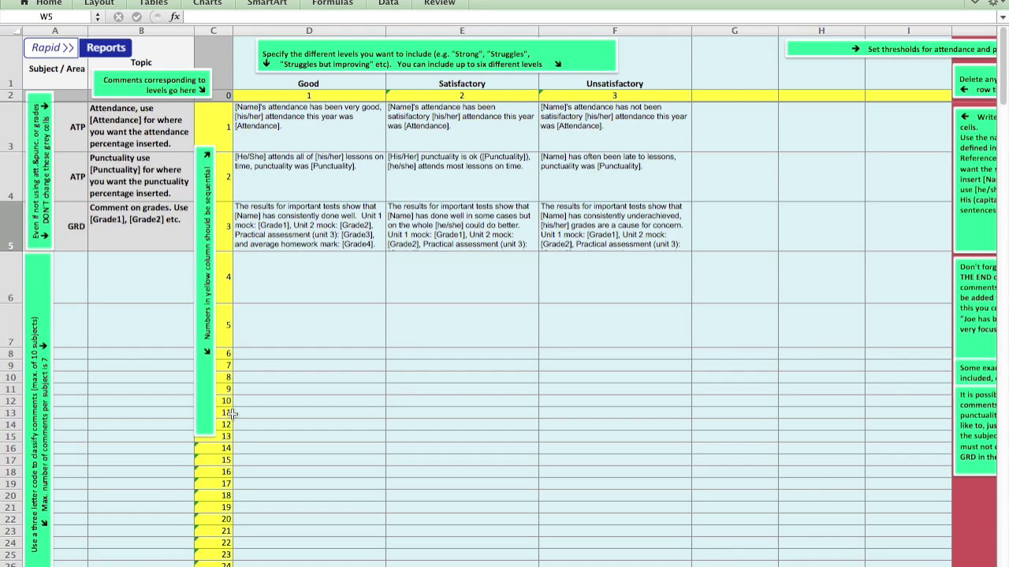
left_click(292, 135)
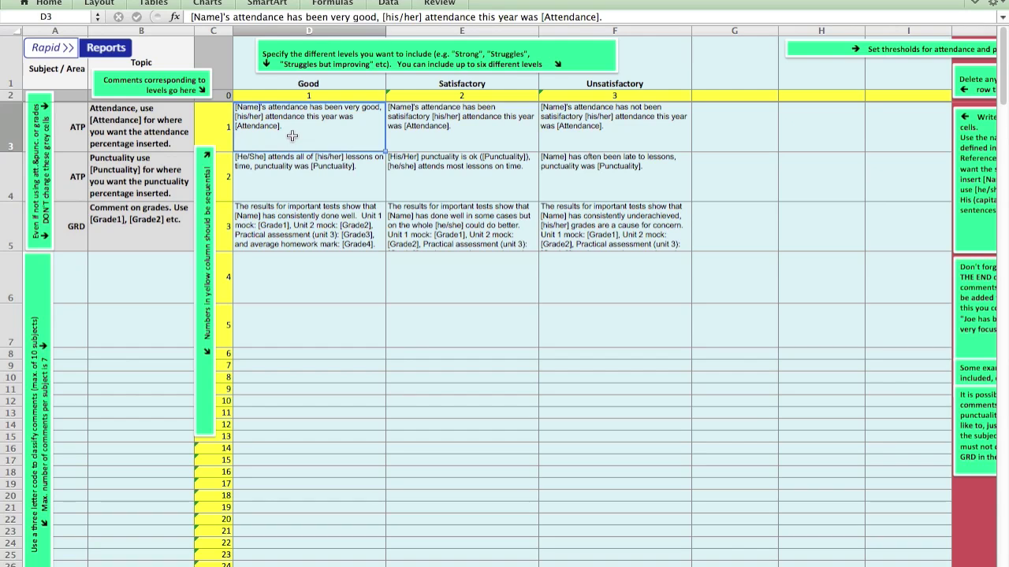
left_click(432, 118)
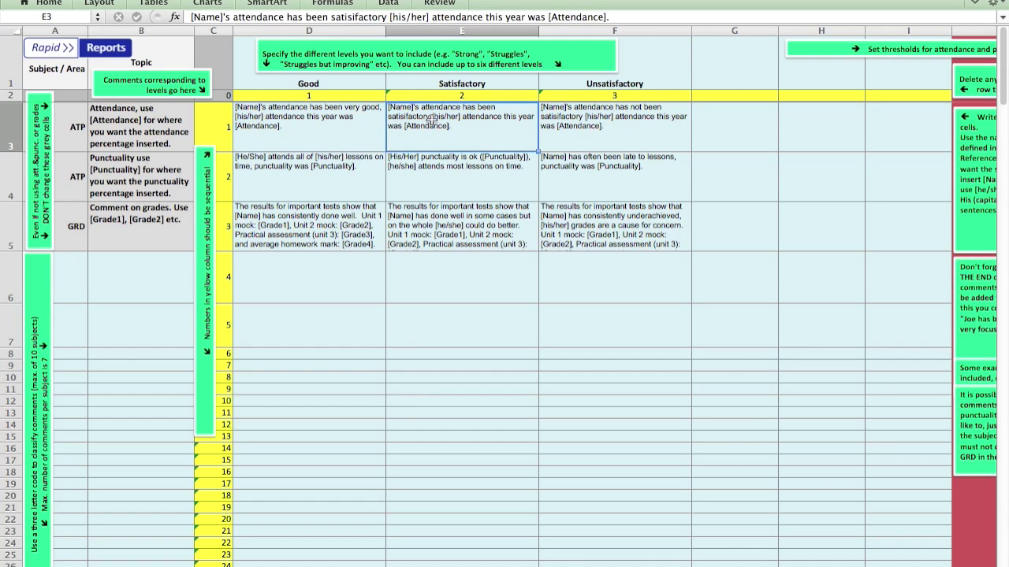
left_click(583, 109)
left_click(331, 116)
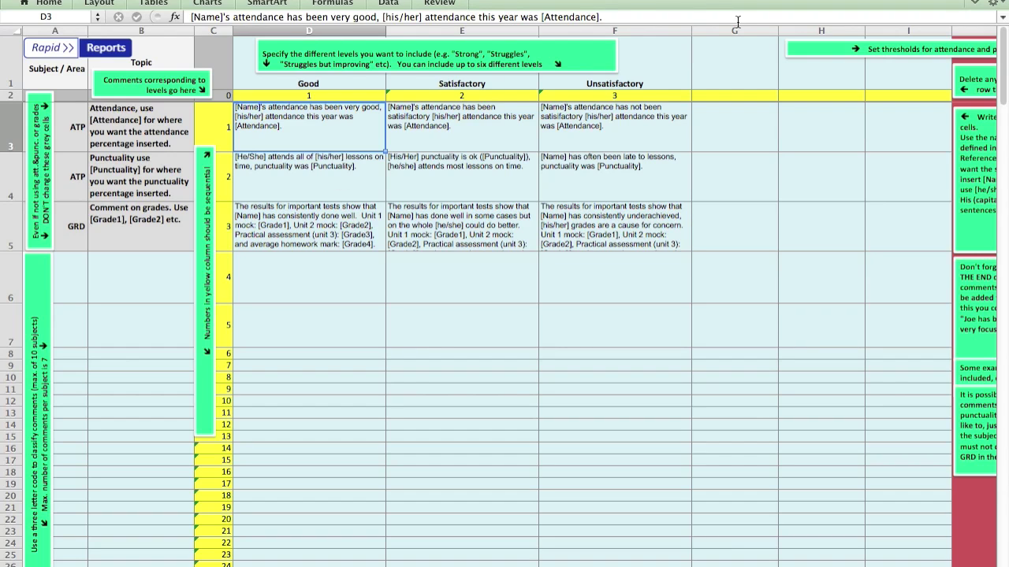
- Expand the formula bar to show several lines and zoom the sheet to 125%
left_click(1004, 17)
mouse_move(746, 46)
left_mouse_down()
mouse_move(746, 81)
mouse_move(746, 53)
left_mouse_up()
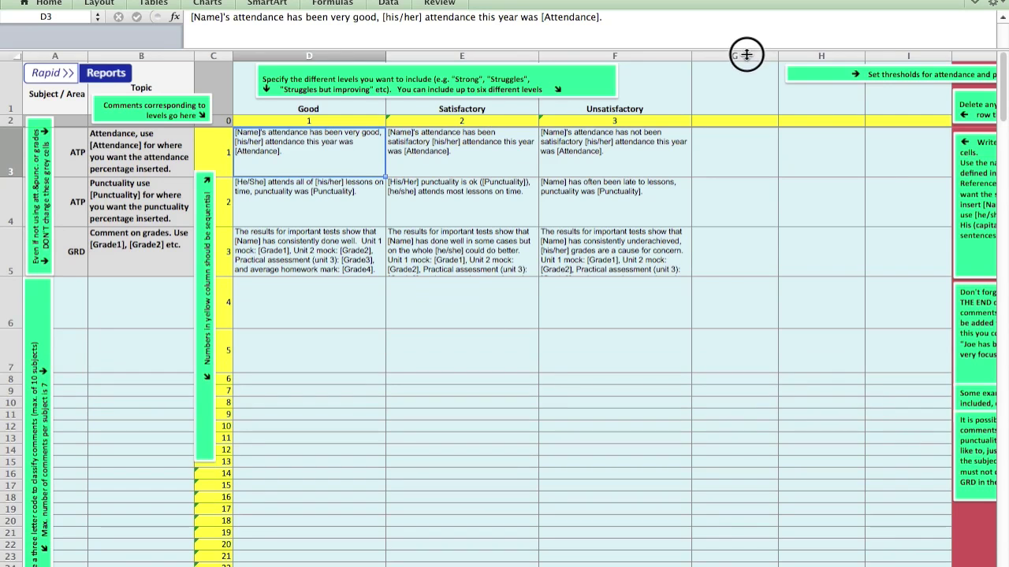
left_click(442, 1)
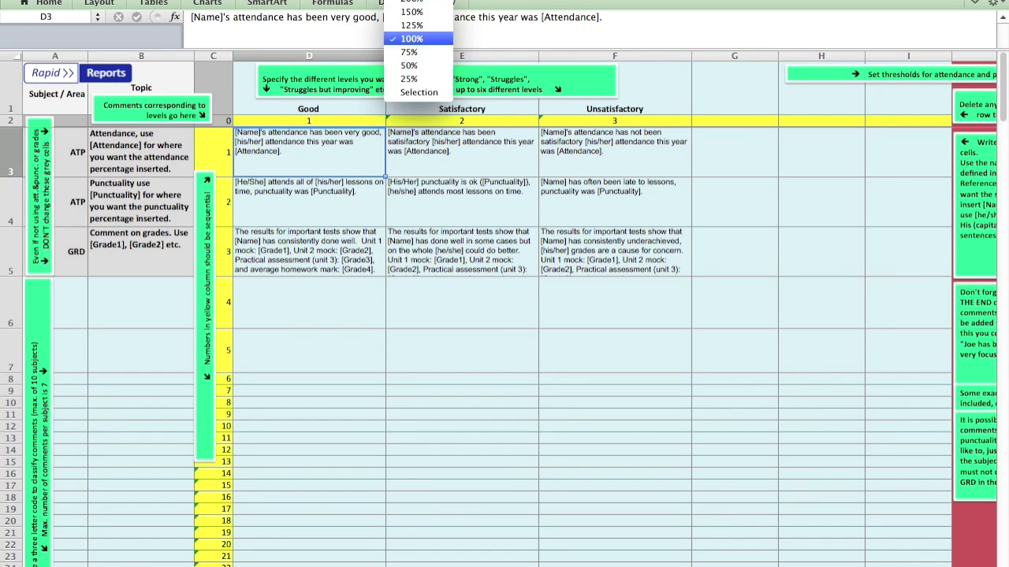
left_click(423, 25)
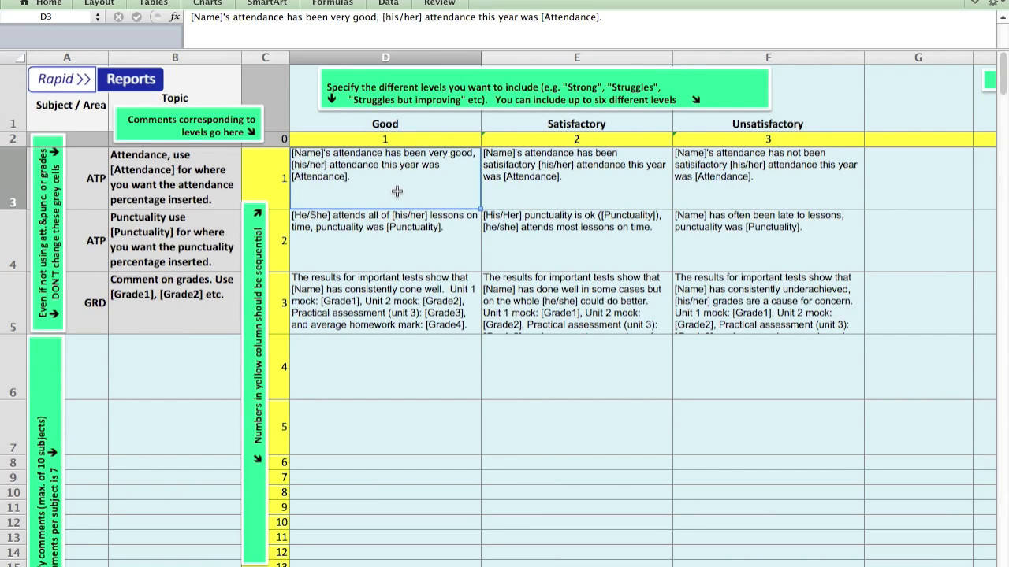
left_click(524, 181)
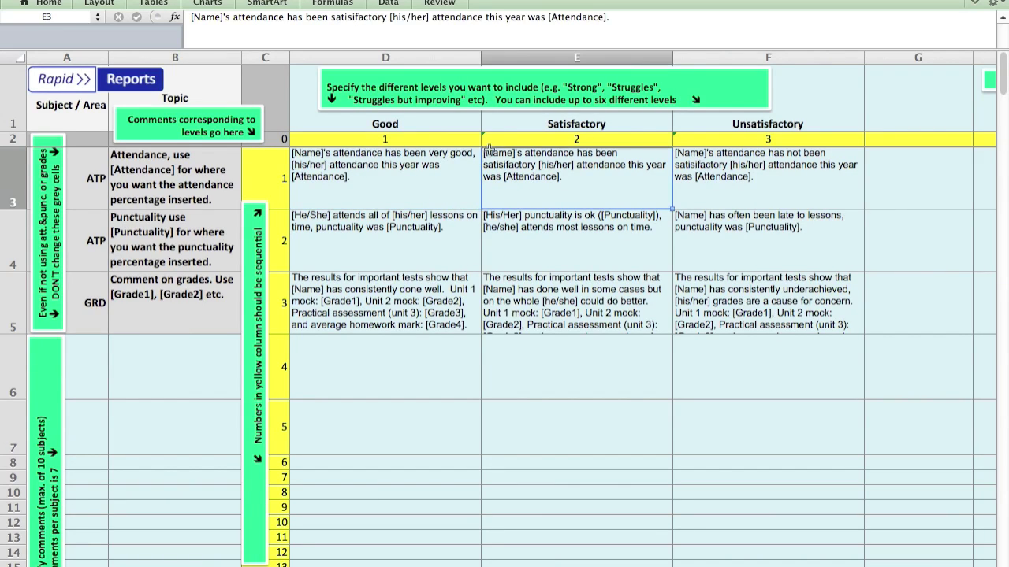
left_click(401, 183)
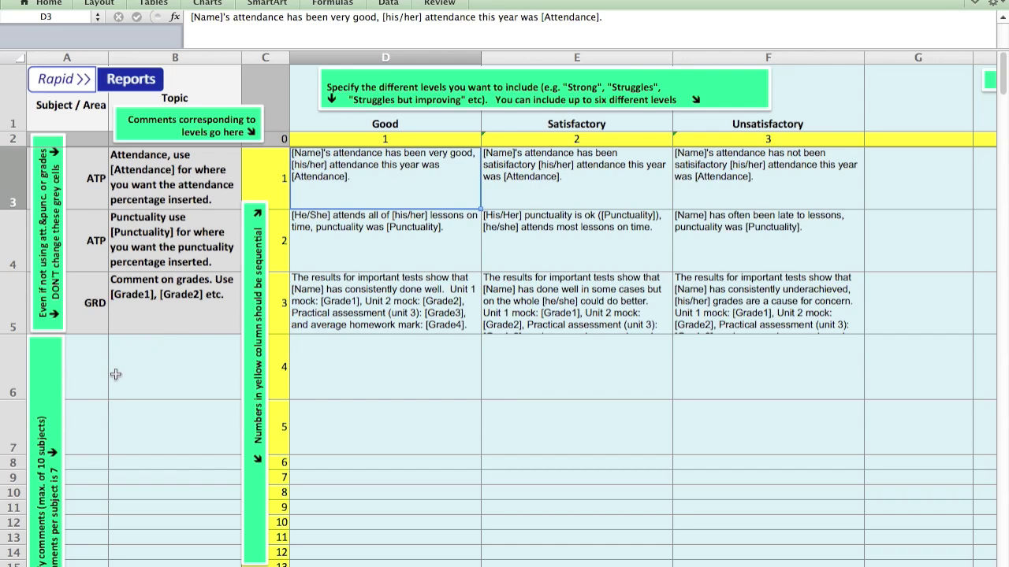
scroll(115, 374, "down", 2)
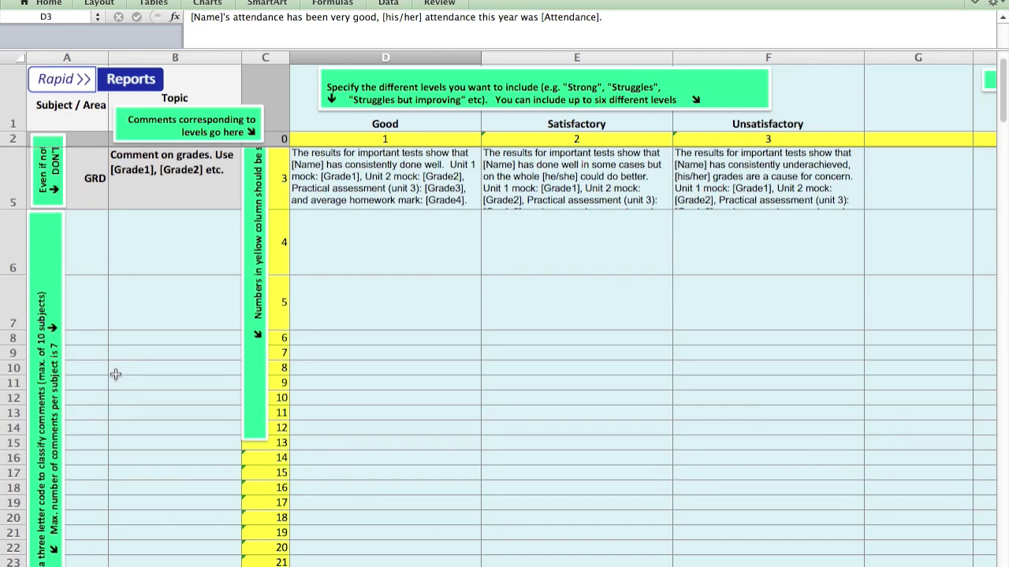
scroll(115, 374, "up", 2)
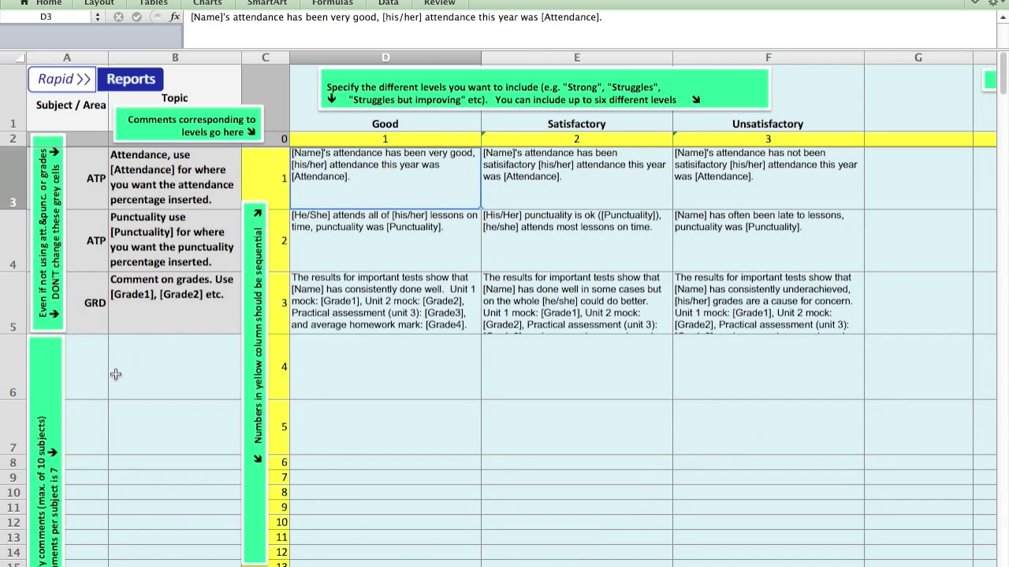
- Switch to the Level 3 end of year 1 Subject Review form and examine its "Subject specific skills" section
left_click(92, 358)
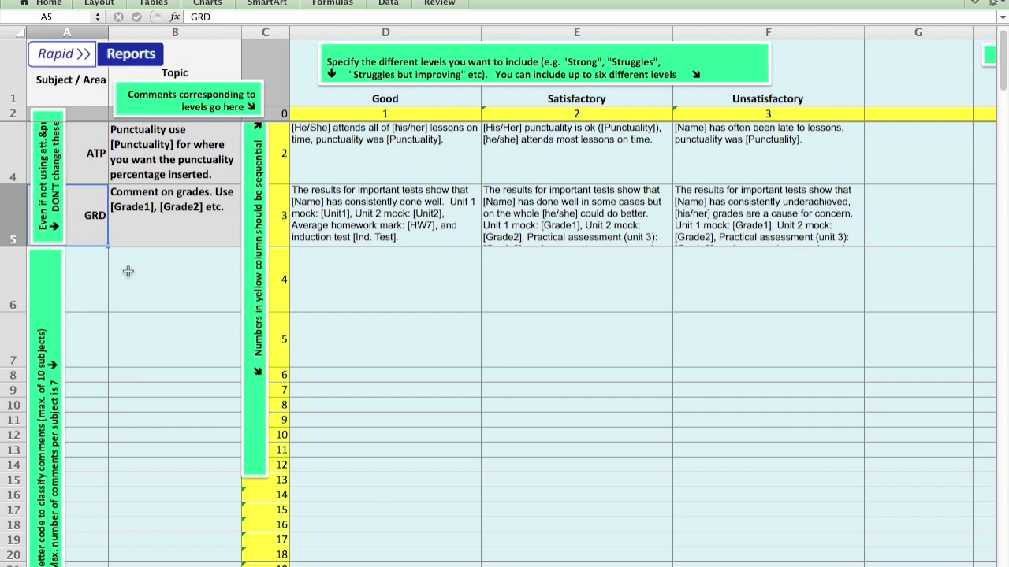
left_click(90, 272)
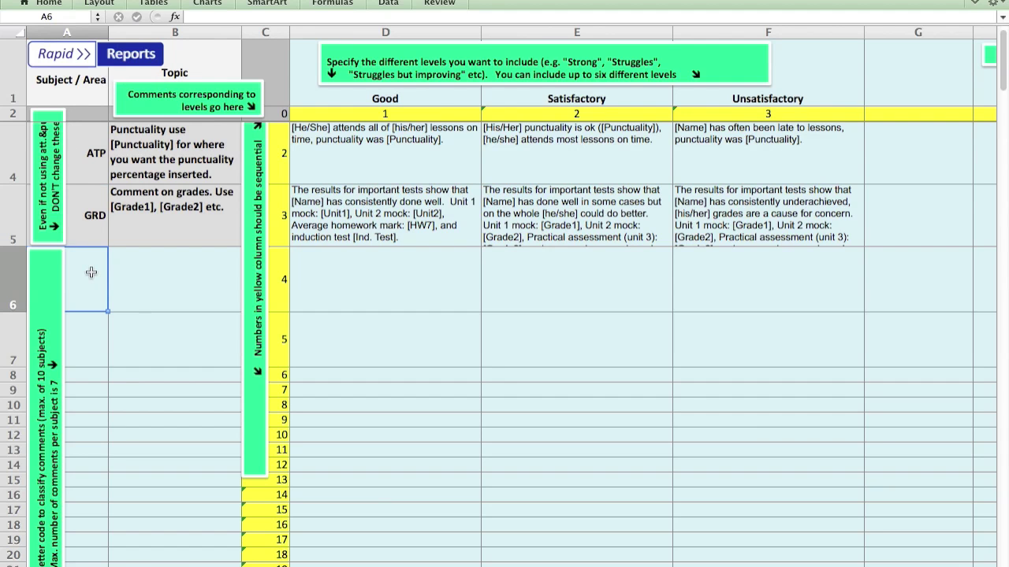
key("ctrl+Right")
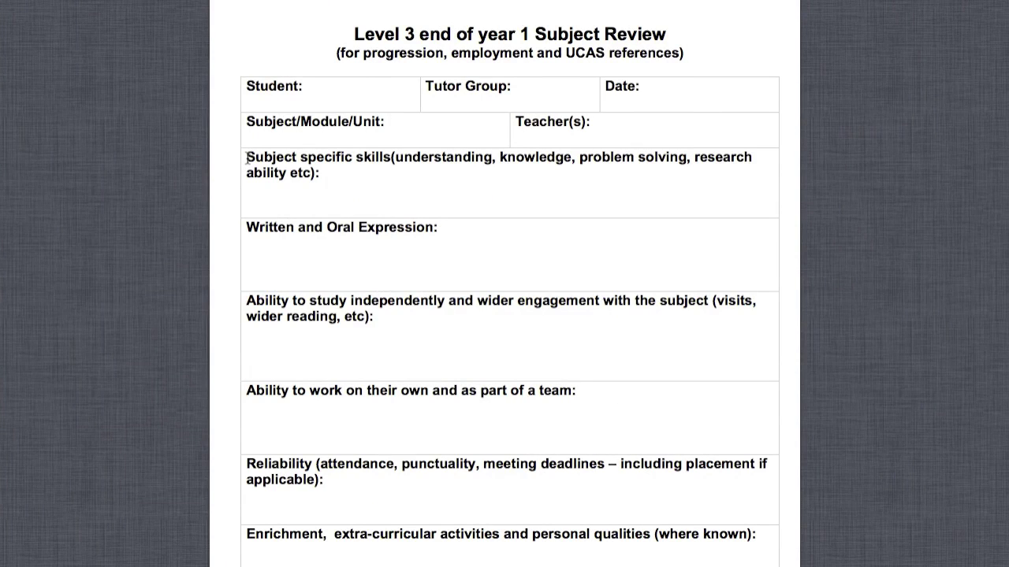
left_click_drag(247, 157, 388, 158)
left_click(383, 188)
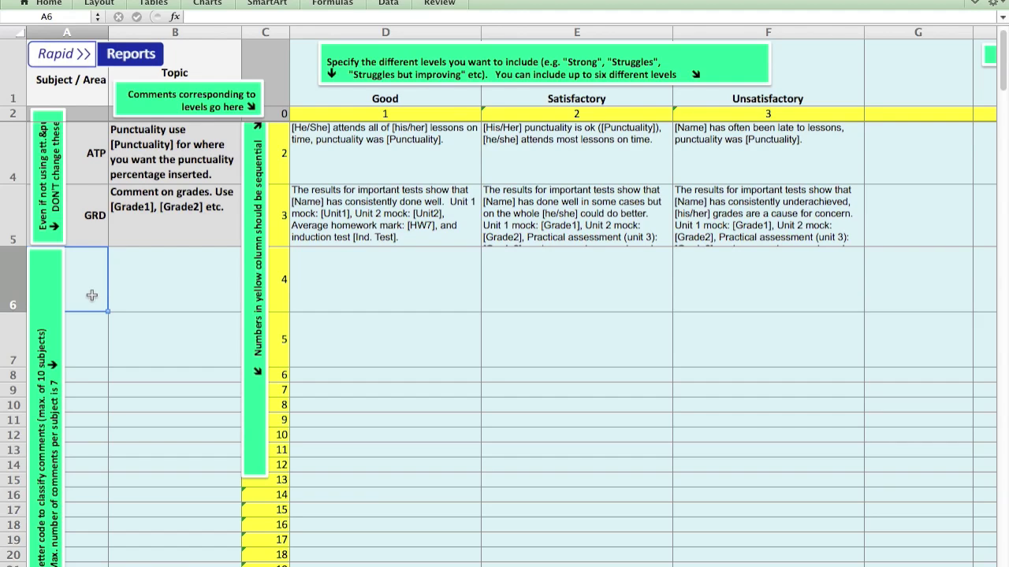
- Enter the subject code UND in cells A6 to A9
type("UND")
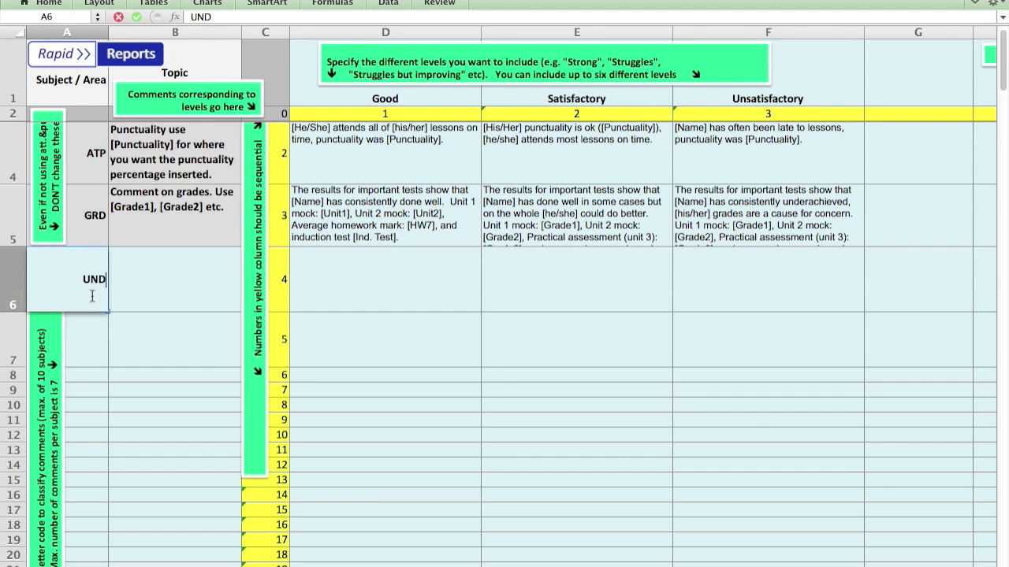
key("Return")
type("UND")
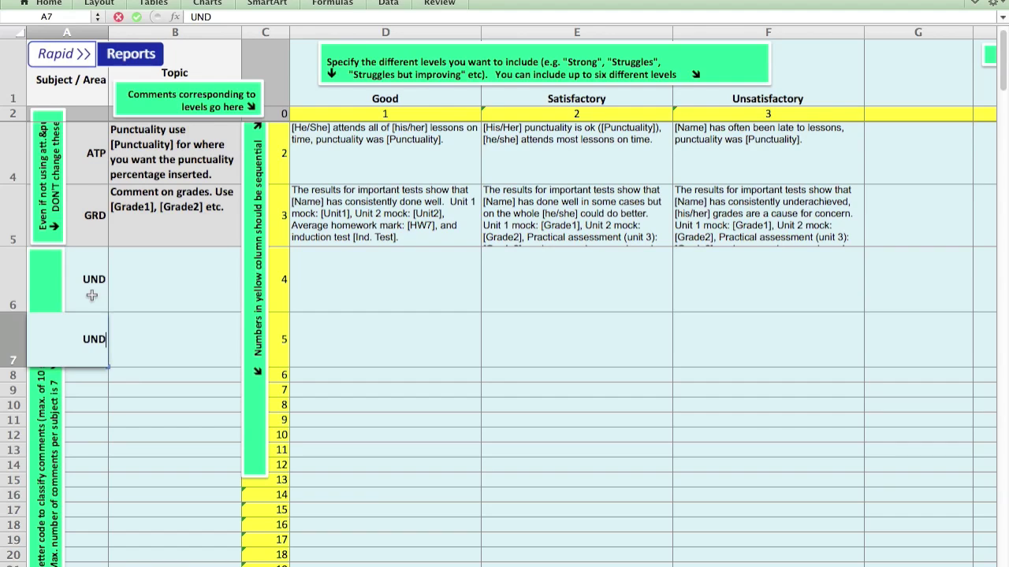
key("Return")
type("UND")
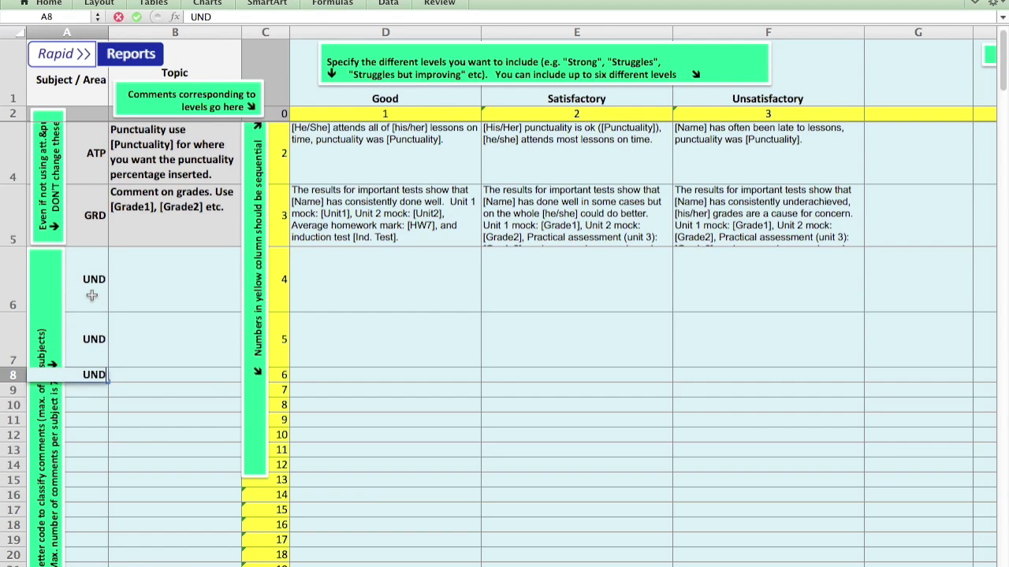
key("Return")
type("UND")
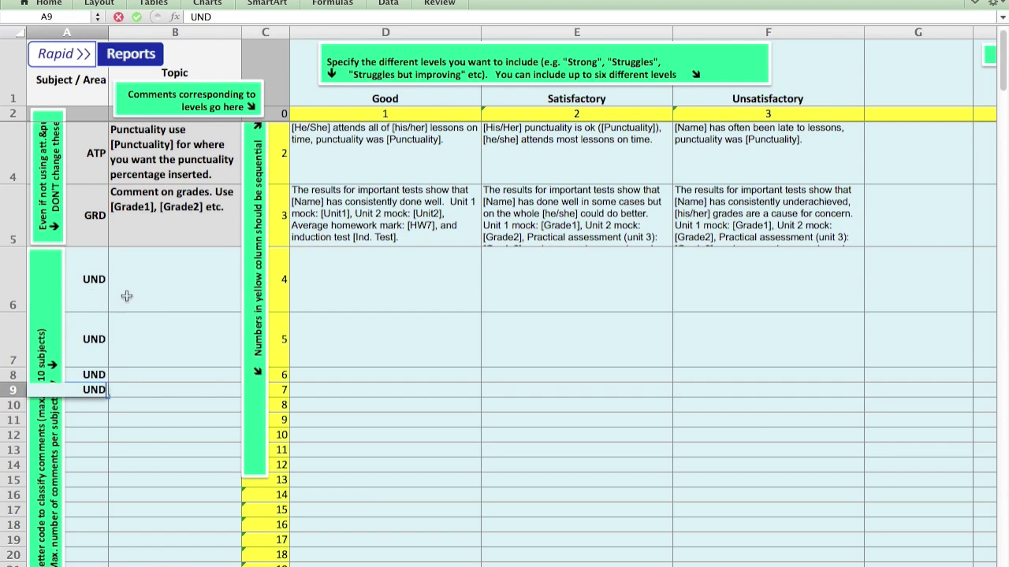
- Enter the topics Physics Terminology, Physics Concepts, Maths and Problem Solving in cells B6 to B9
left_click(130, 290)
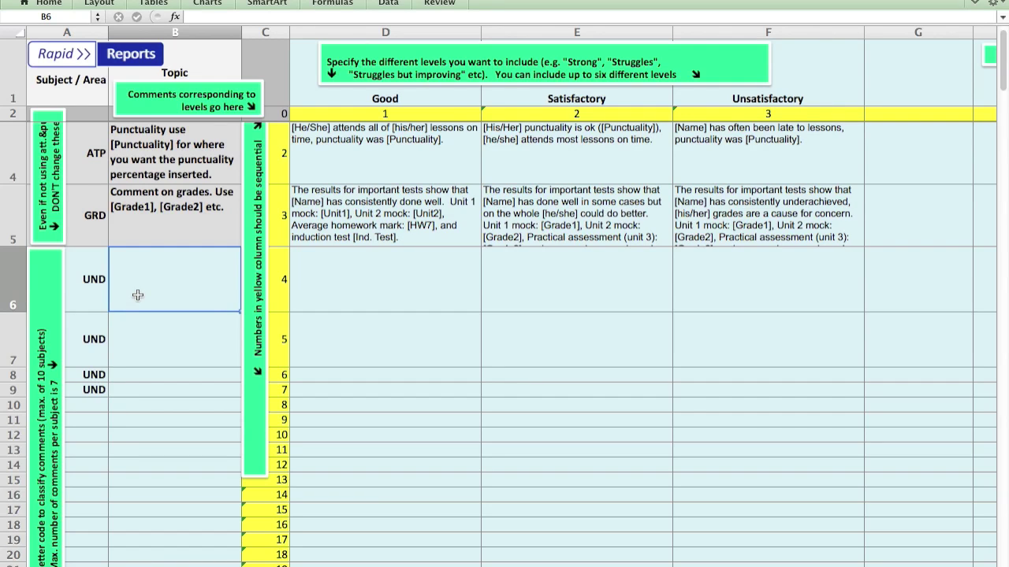
type("Physics T")
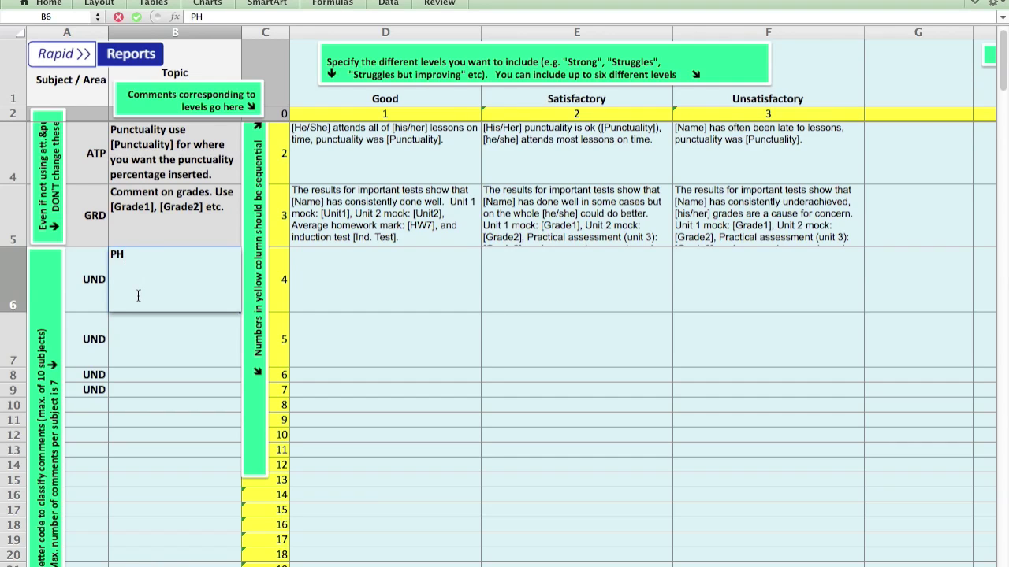
type("erminology")
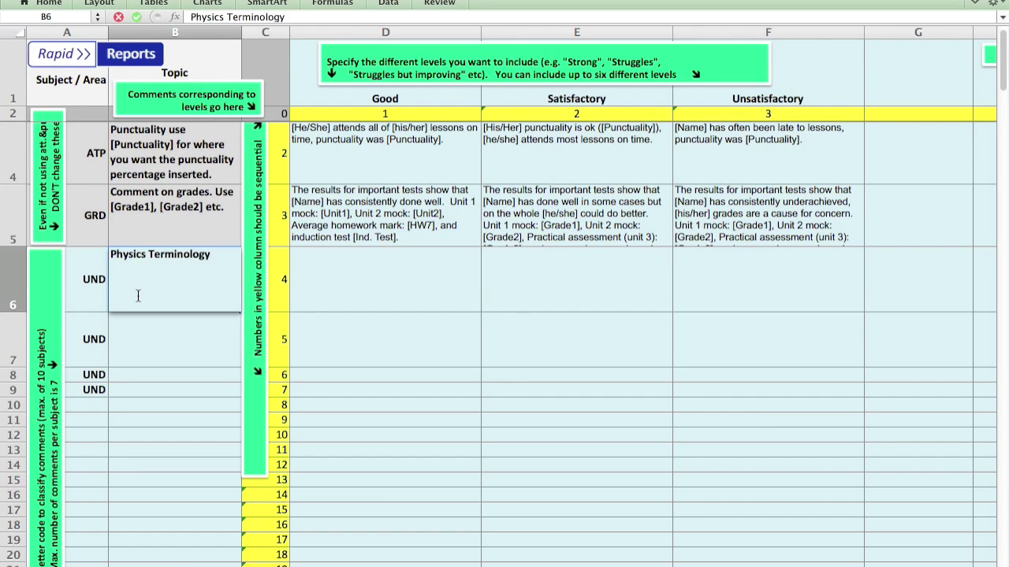
key("Return")
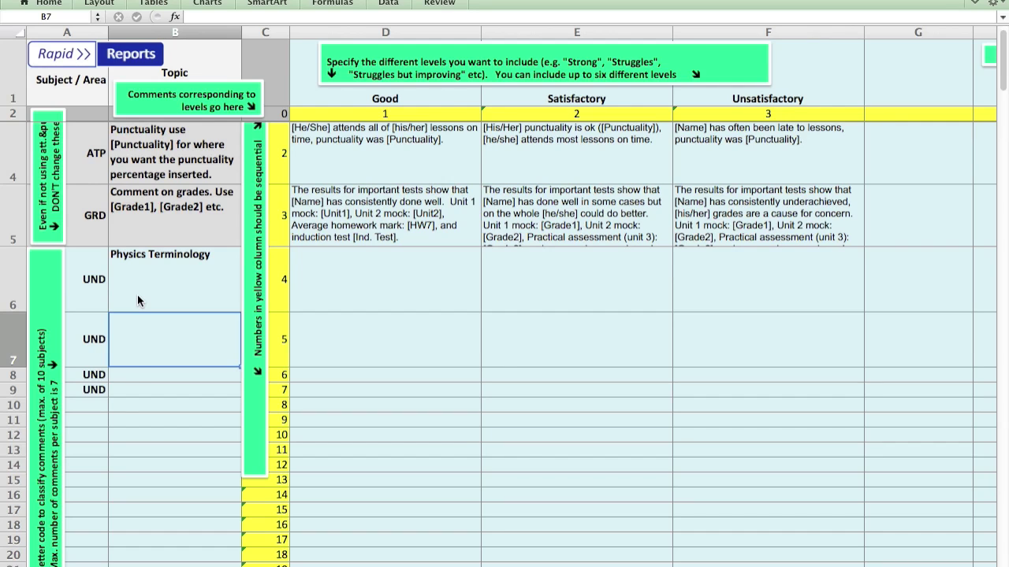
type("Physics Con")
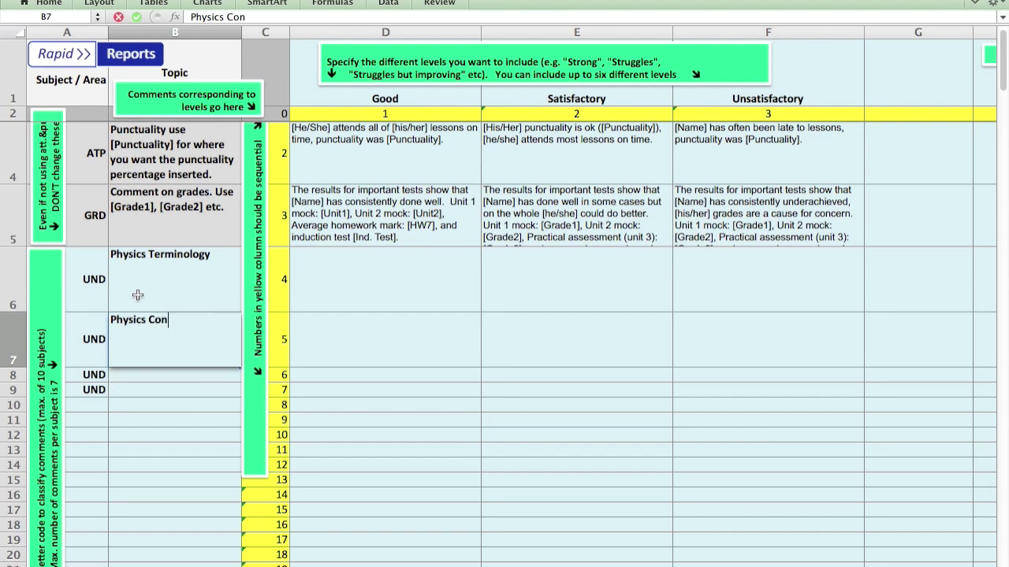
type("cepts")
key("Return")
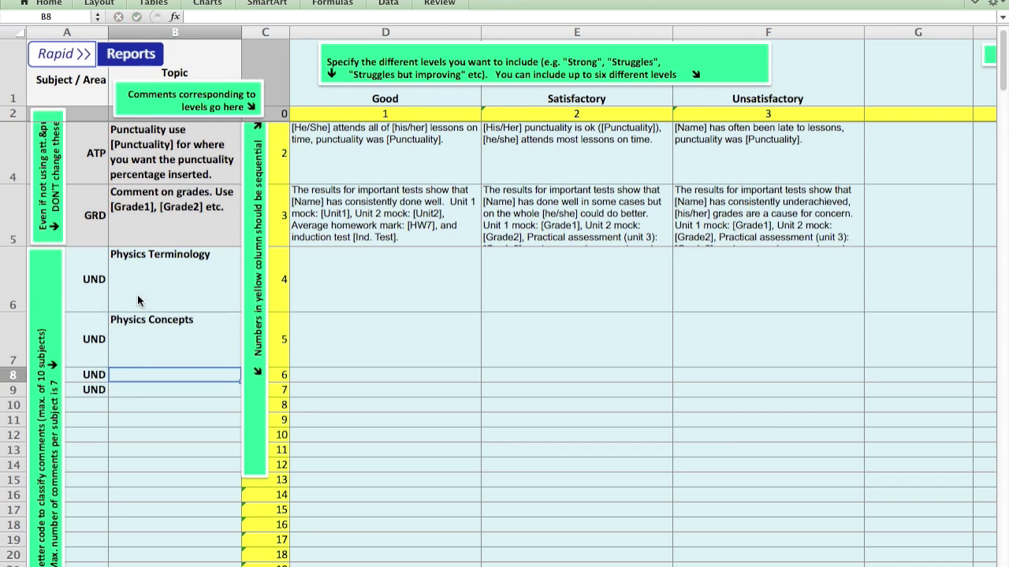
type("Maths")
key("Return")
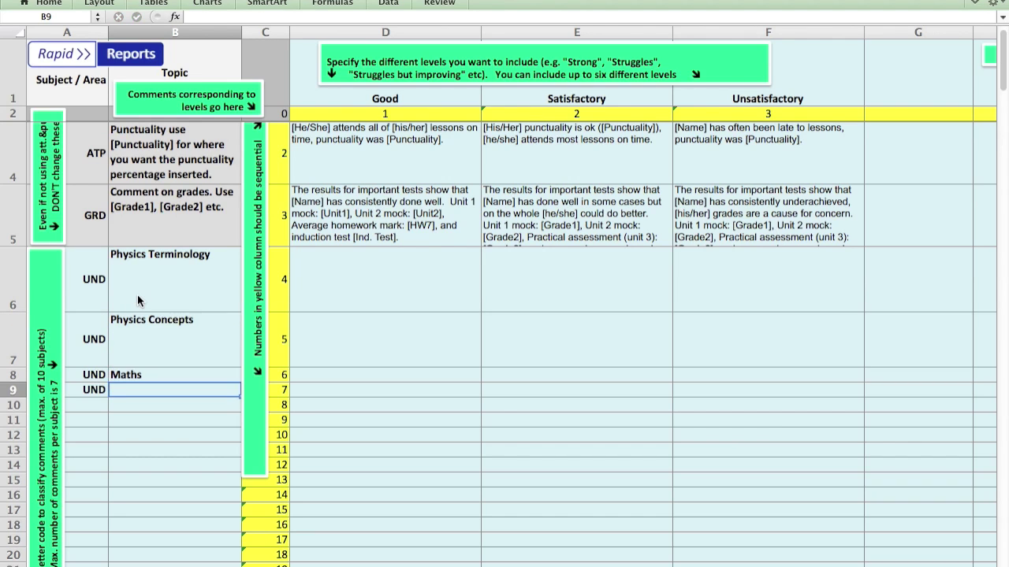
type("Pro")
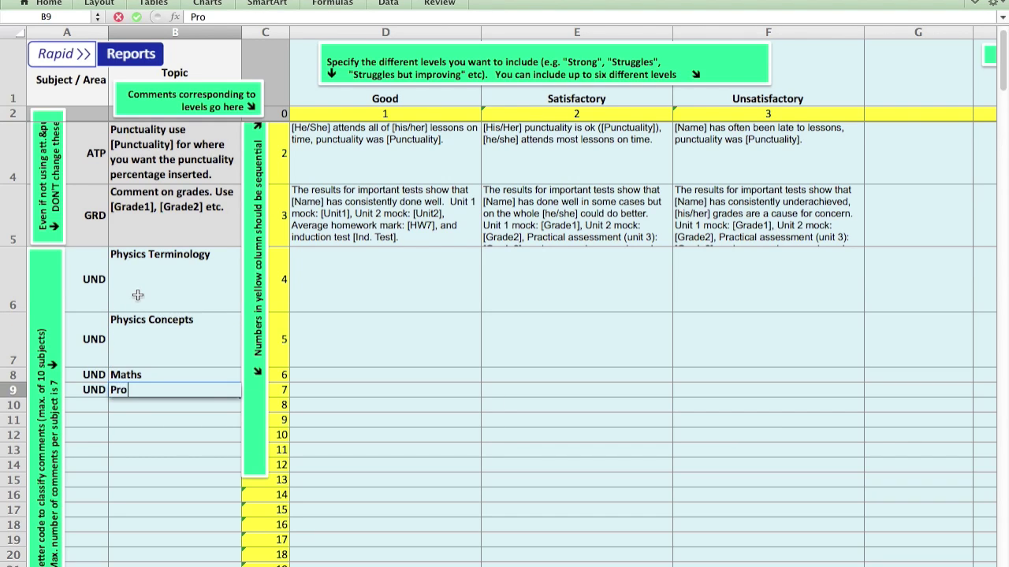
type("blem Solving")
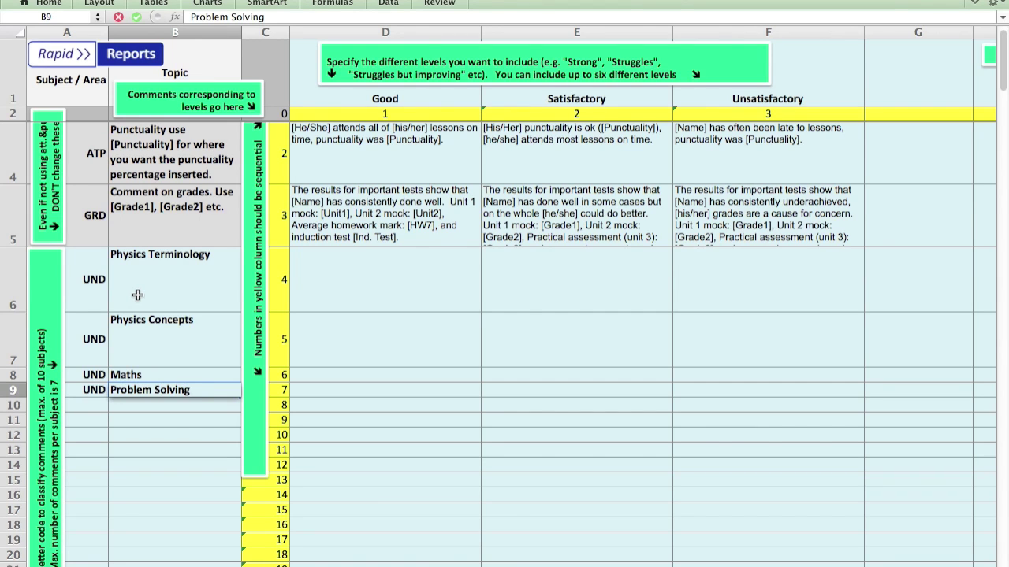
key("Tab")
left_click(333, 266)
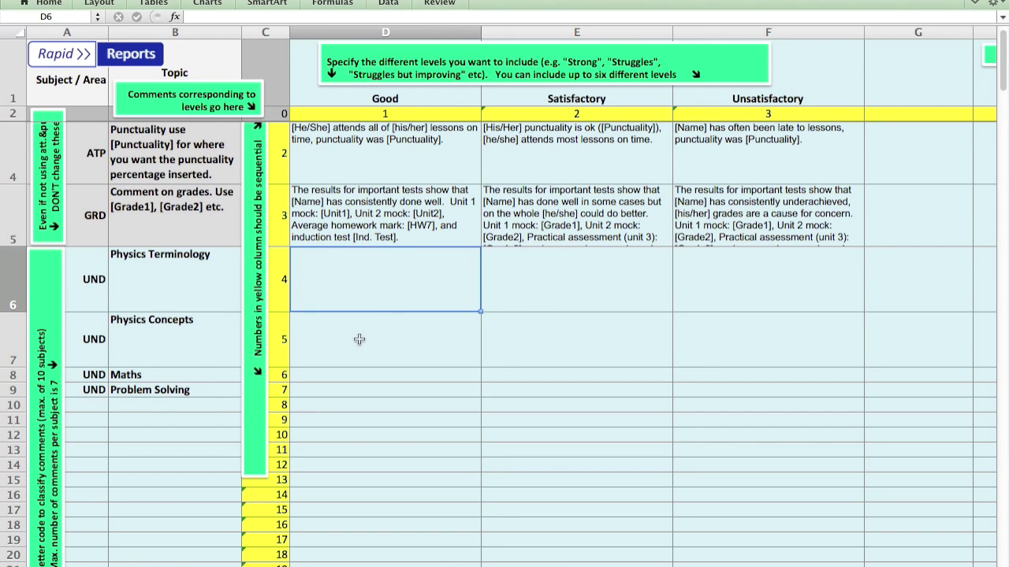
mouse_move(371, 286)
left_mouse_down()
mouse_move(717, 270)
mouse_move(707, 281)
mouse_move(372, 284)
left_mouse_up()
left_click(558, 270)
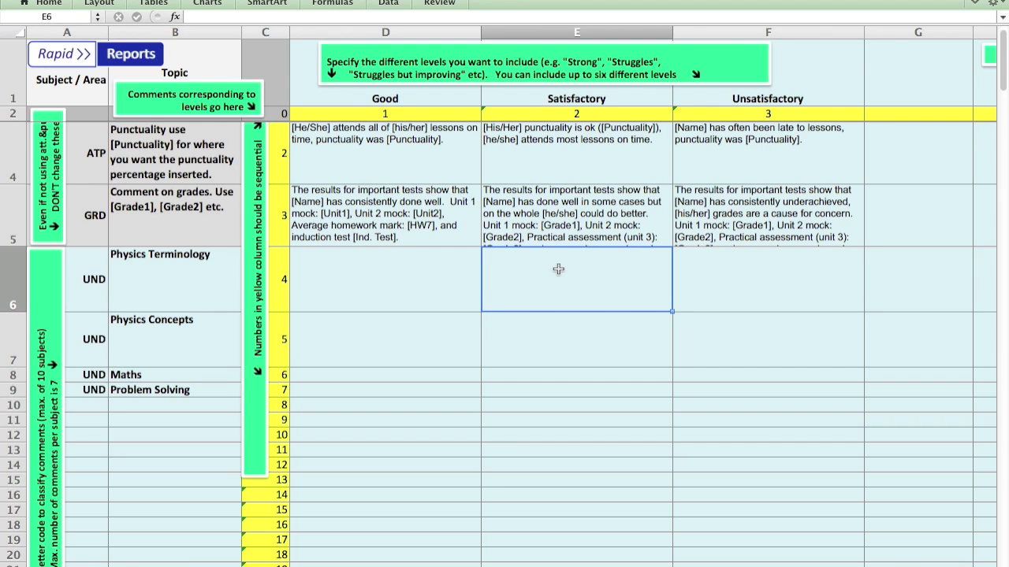
left_click(778, 284)
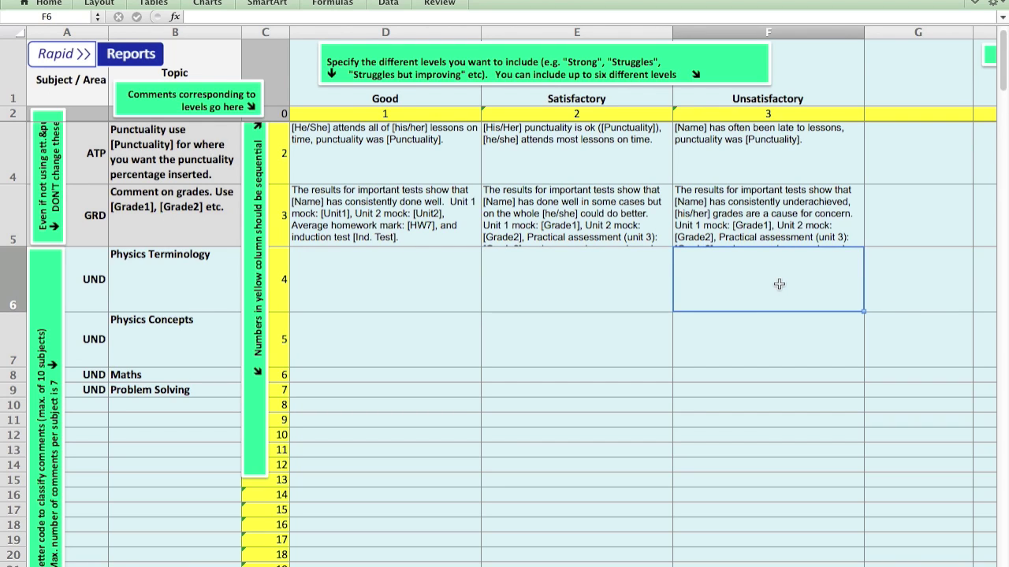
left_click(420, 282)
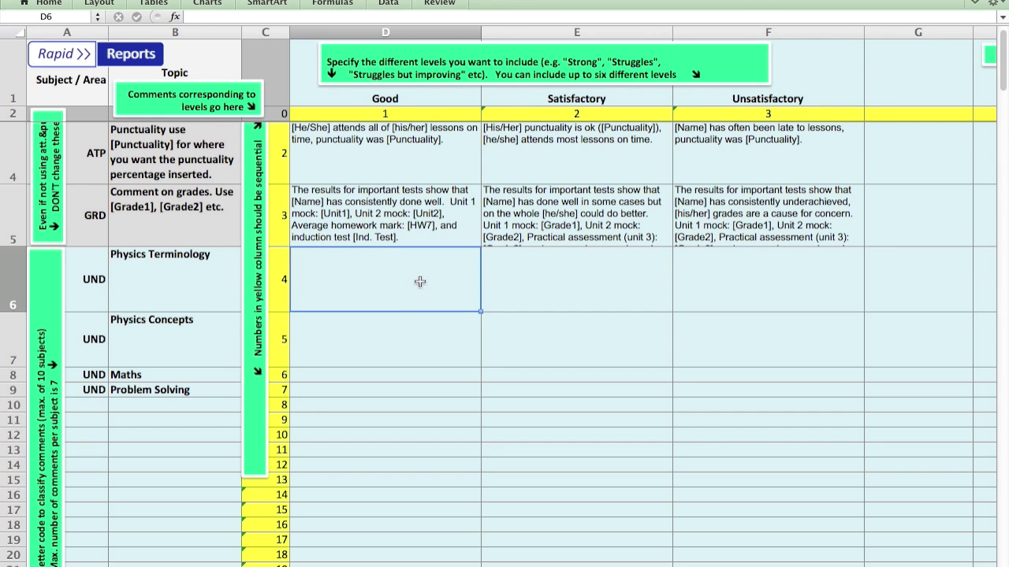
left_click(370, 341)
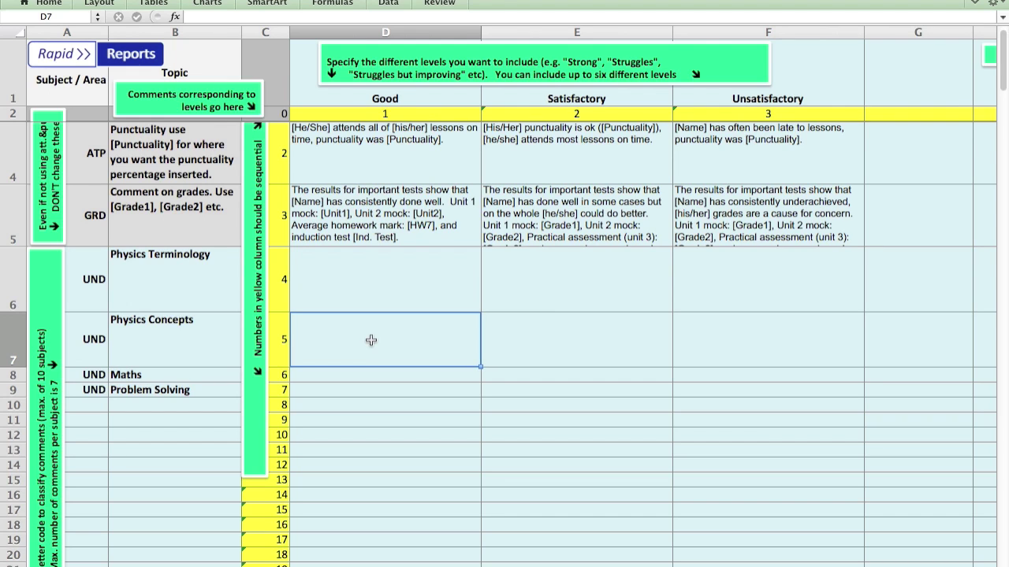
key("Down")
key("Down")
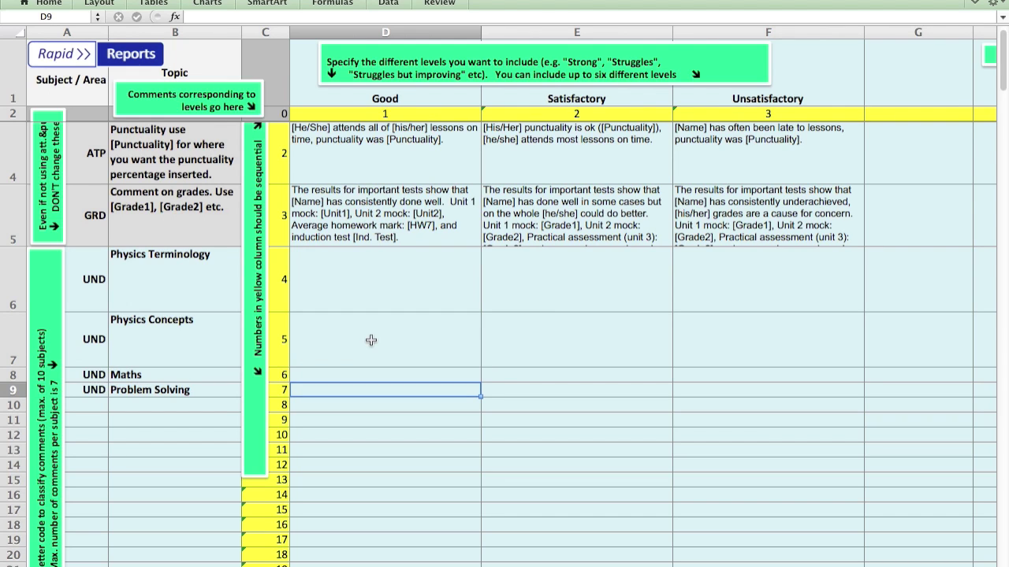
left_click(394, 287)
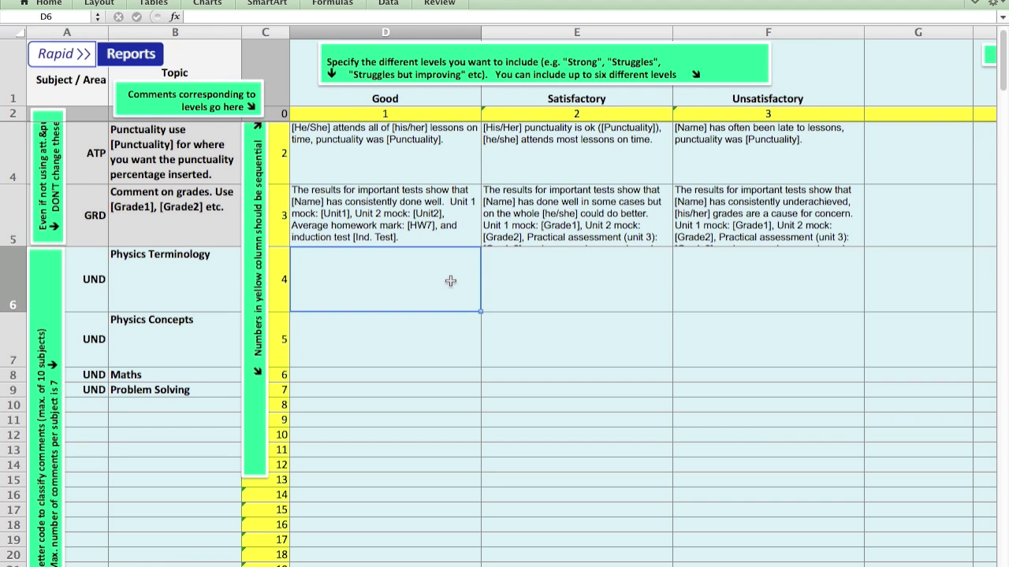
left_click(545, 344)
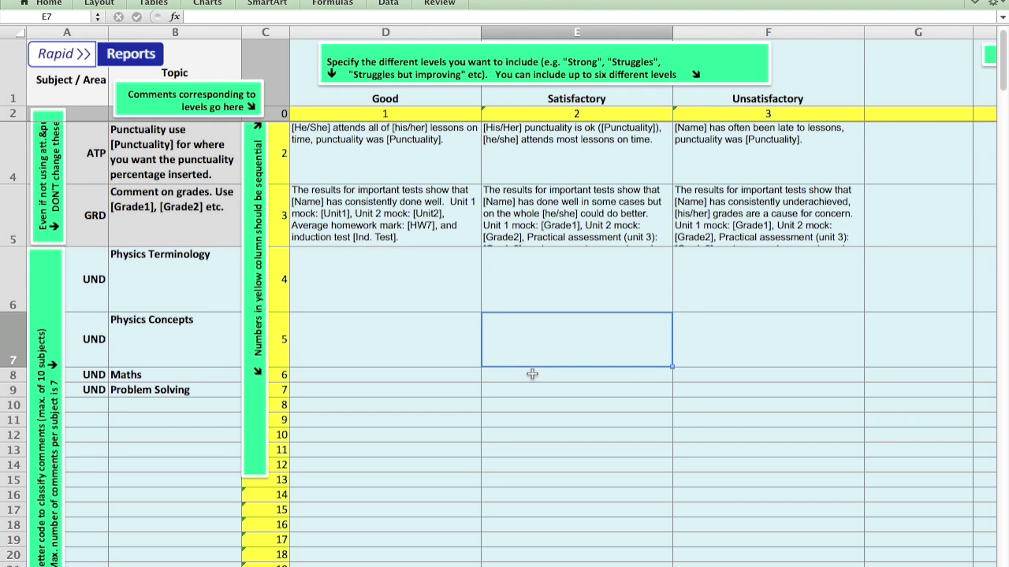
left_click(532, 374)
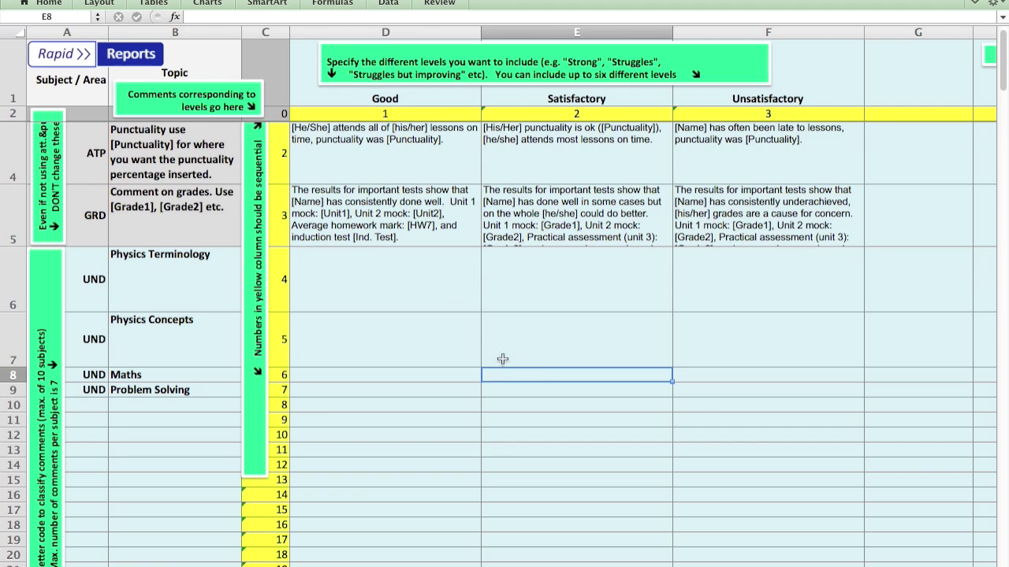
left_click(507, 393)
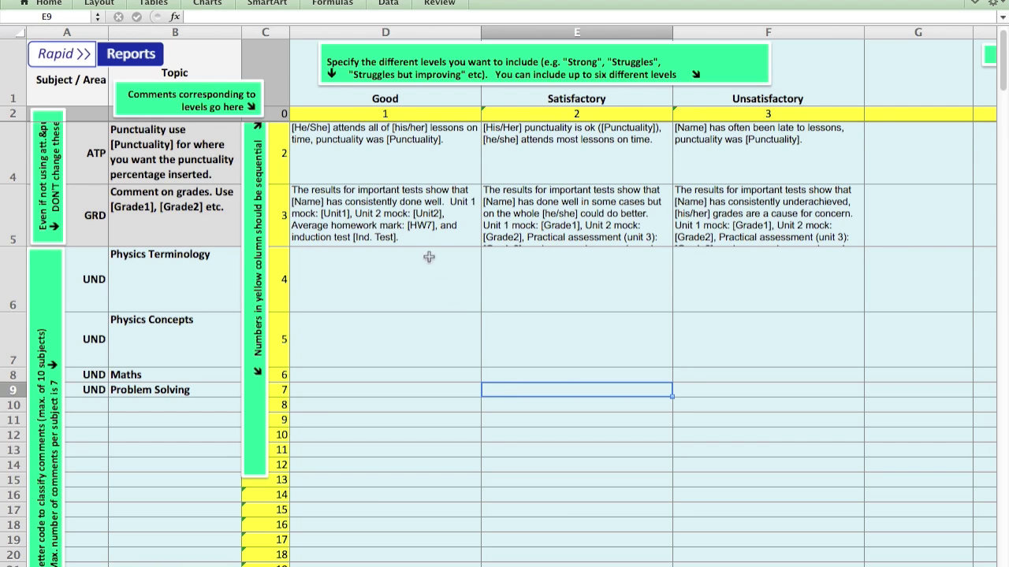
left_click(397, 263)
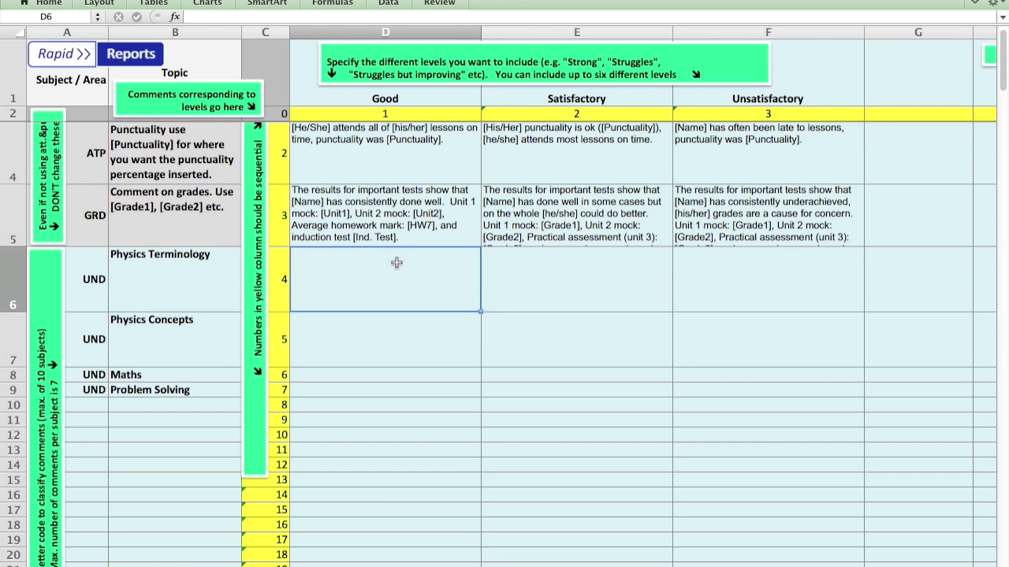
left_click(524, 338)
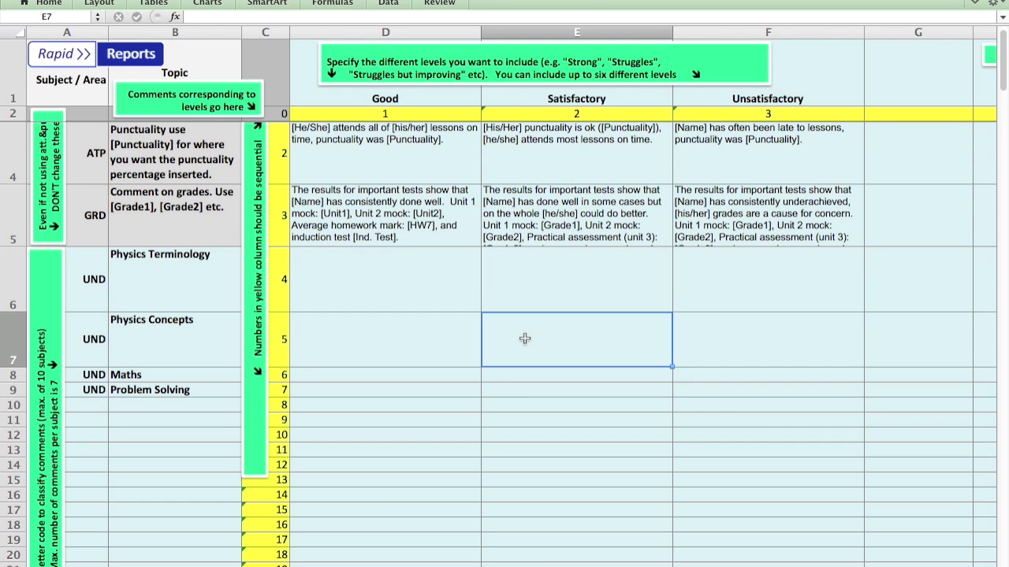
key("Down")
key("Down")
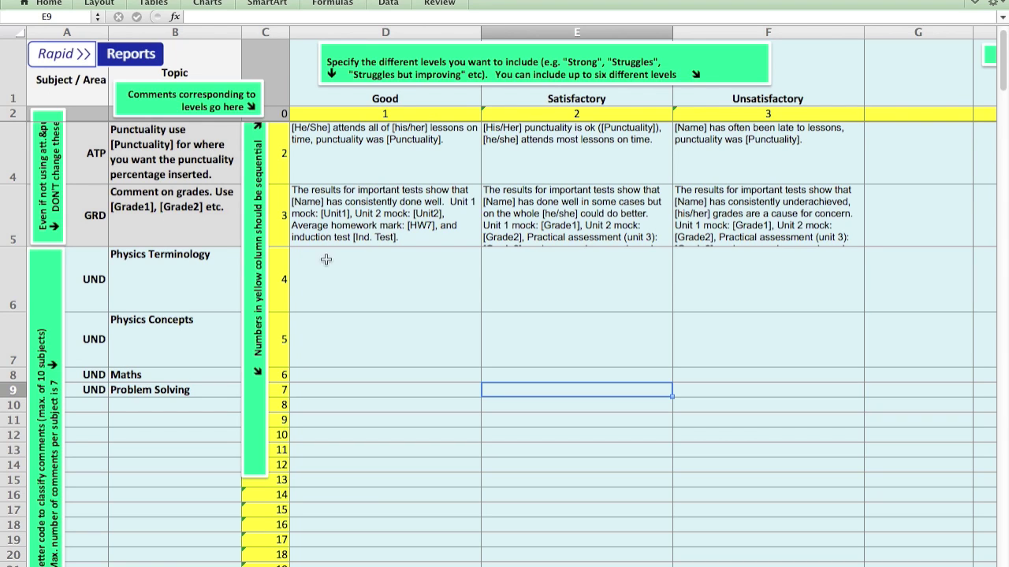
left_click(381, 281)
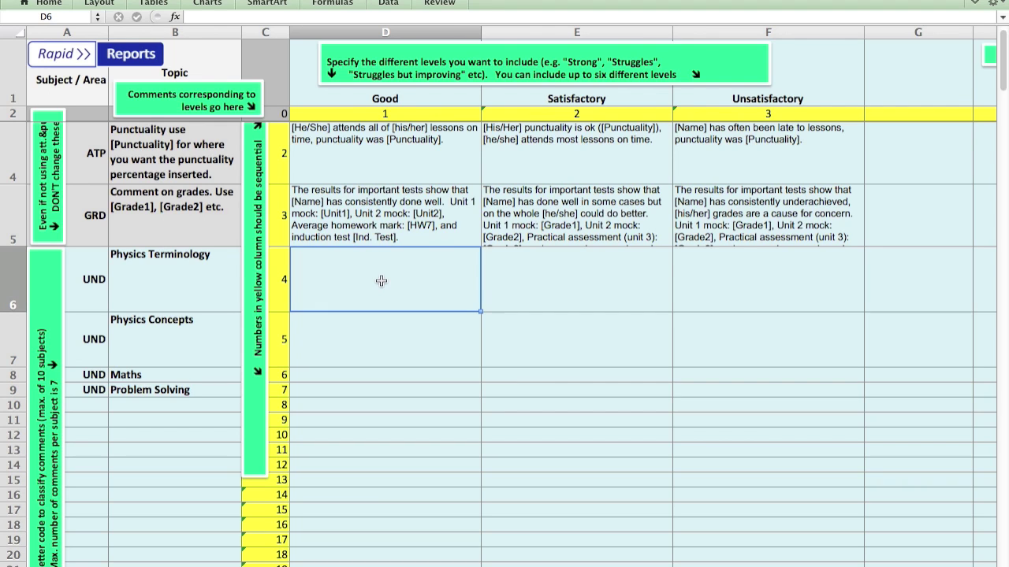
left_click(521, 280)
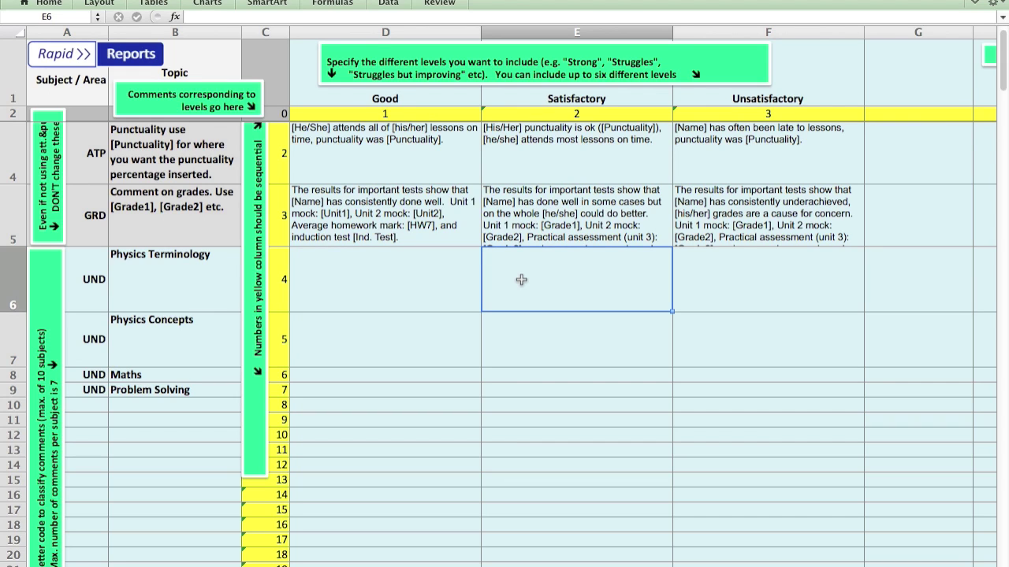
left_click(520, 338)
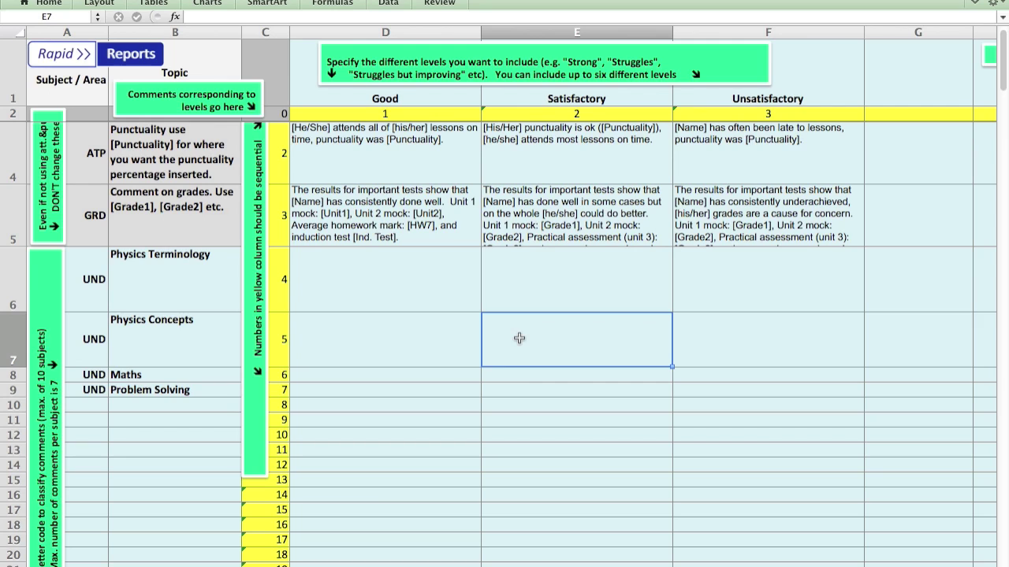
key("Down")
key("Left")
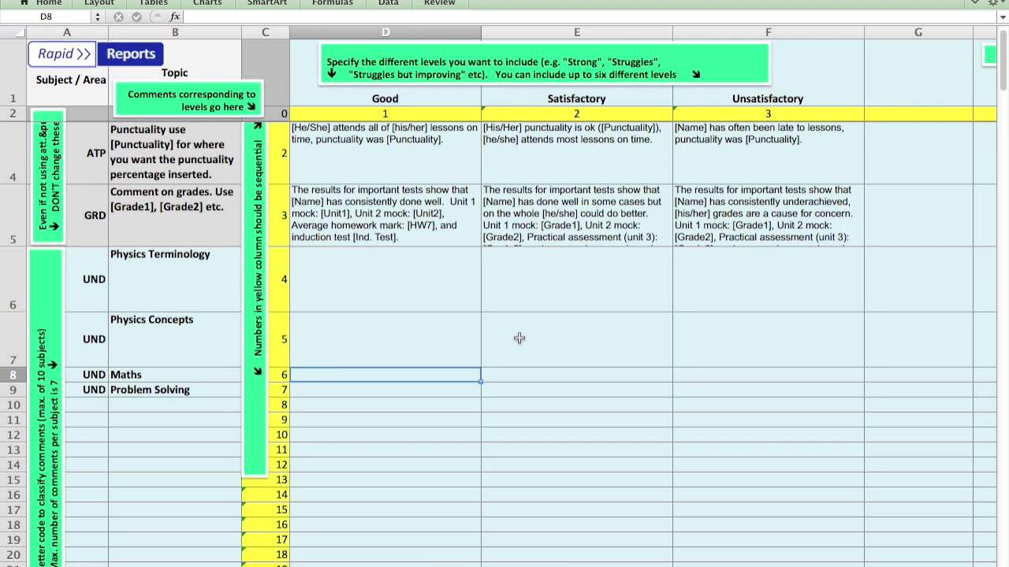
key("Down")
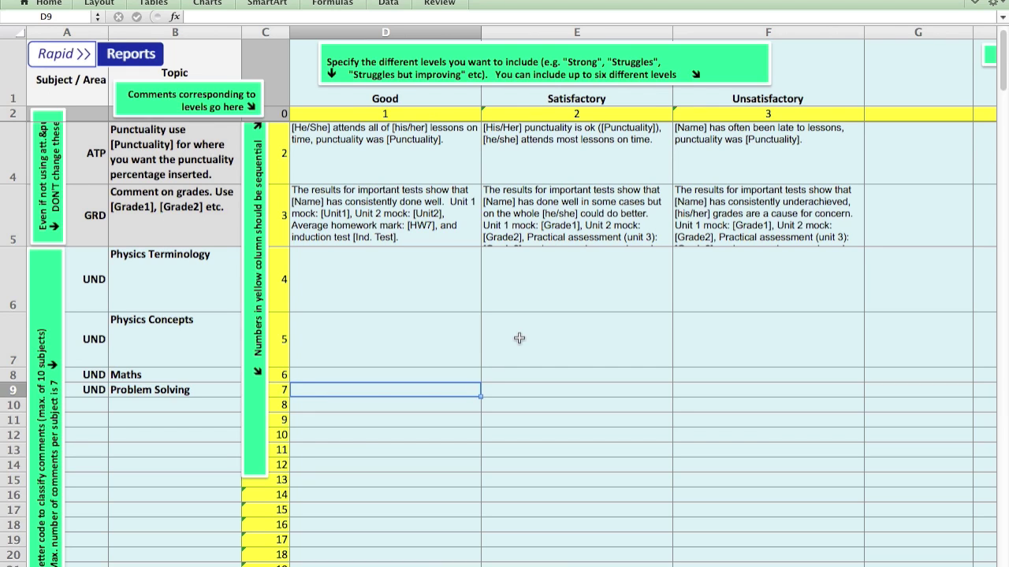
key("Up")
key("Up")
key("Right")
key("Up")
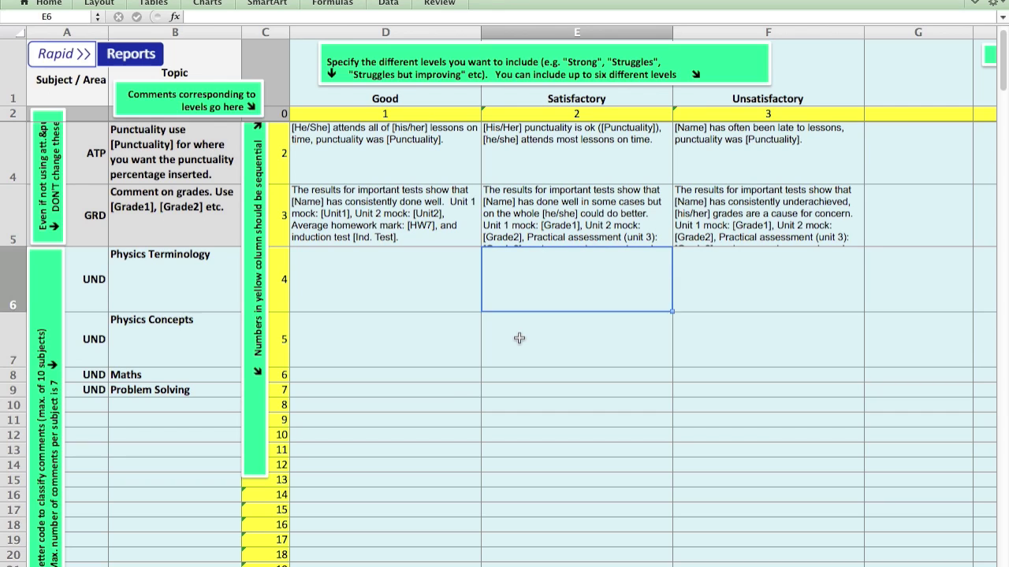
key("Down")
key("Down")
key("Left")
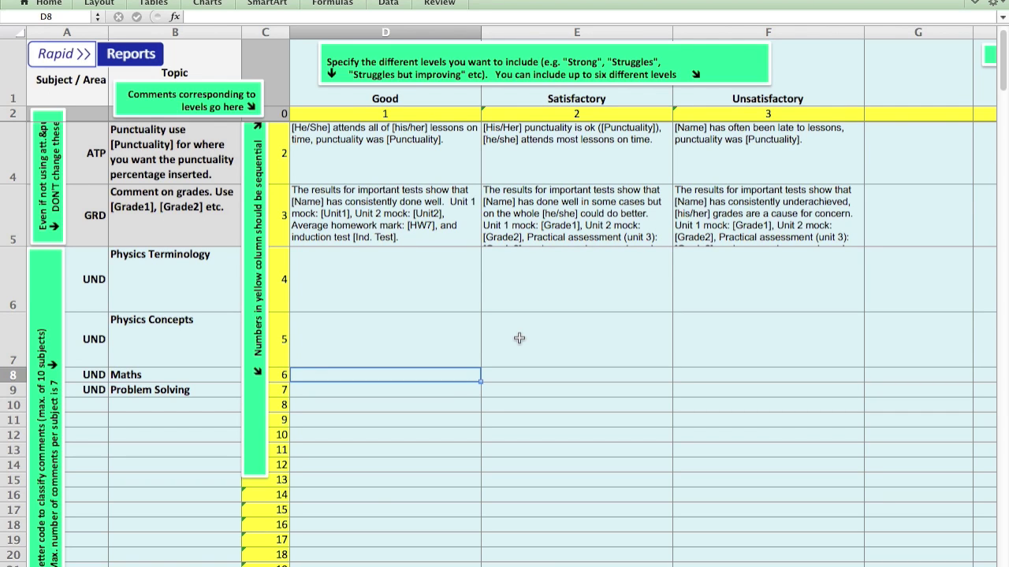
key("Down")
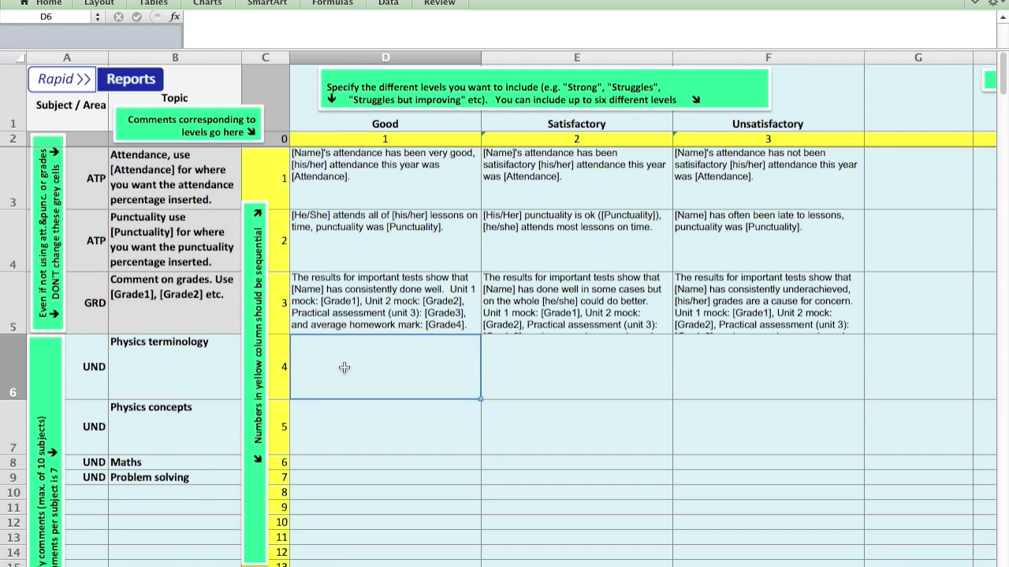
- Enter the Good comment for Physics terminology in D6: "[Name] has very good grasp of scientific terminology and has an excellent knowledge of physics concepts."
scroll(344, 367, "down", 2)
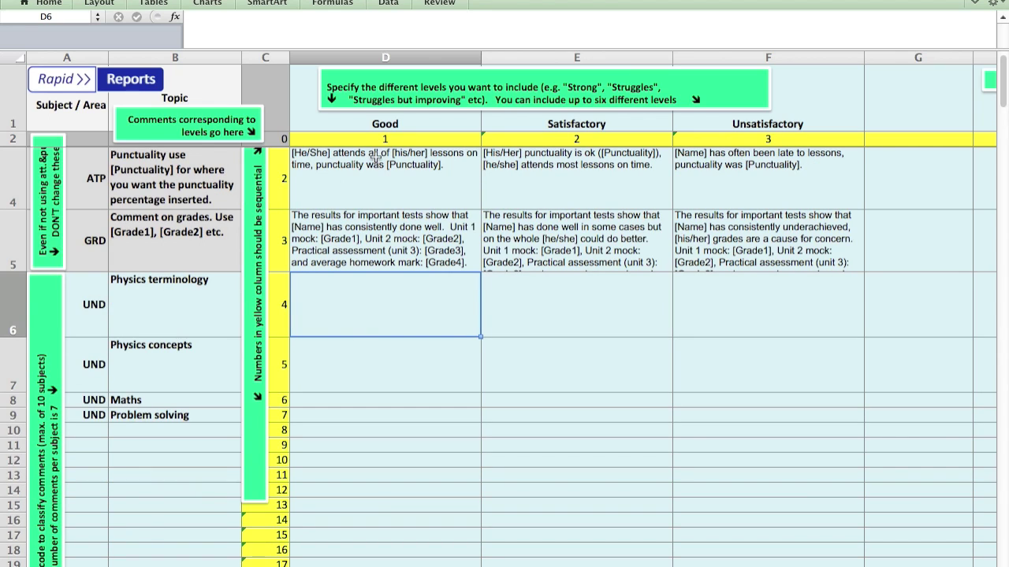
type("[")
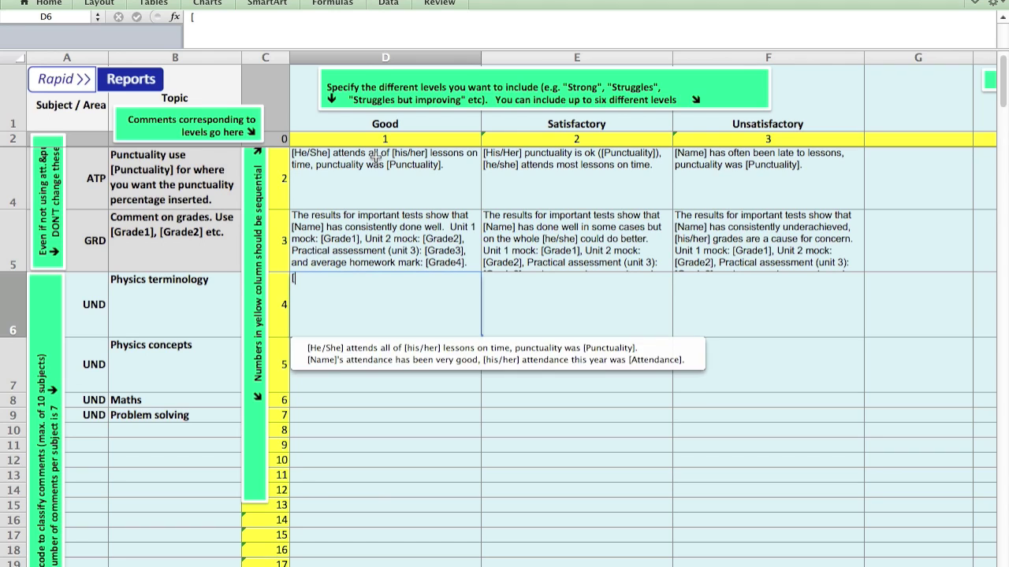
type("Name]")
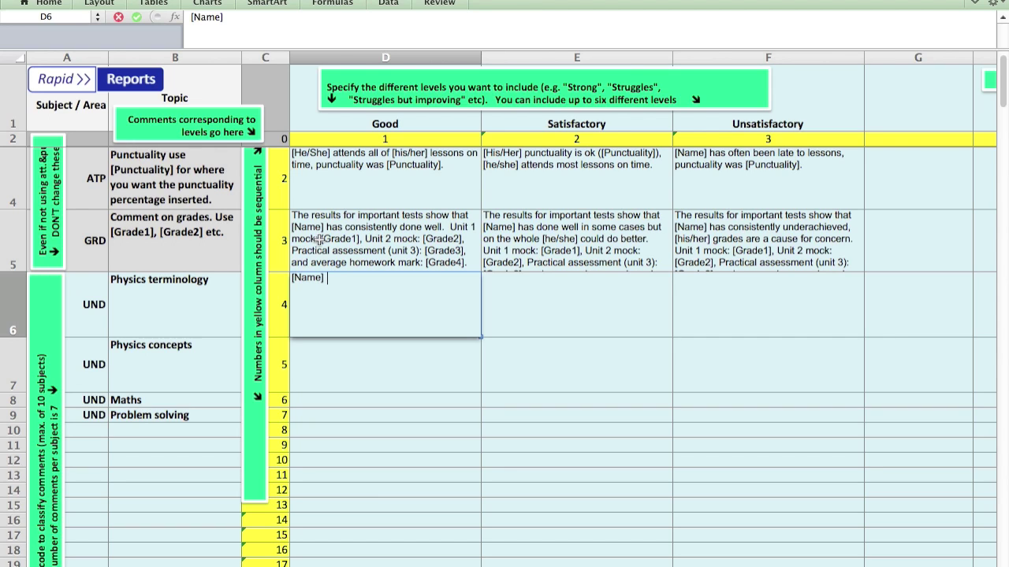
type("has very go")
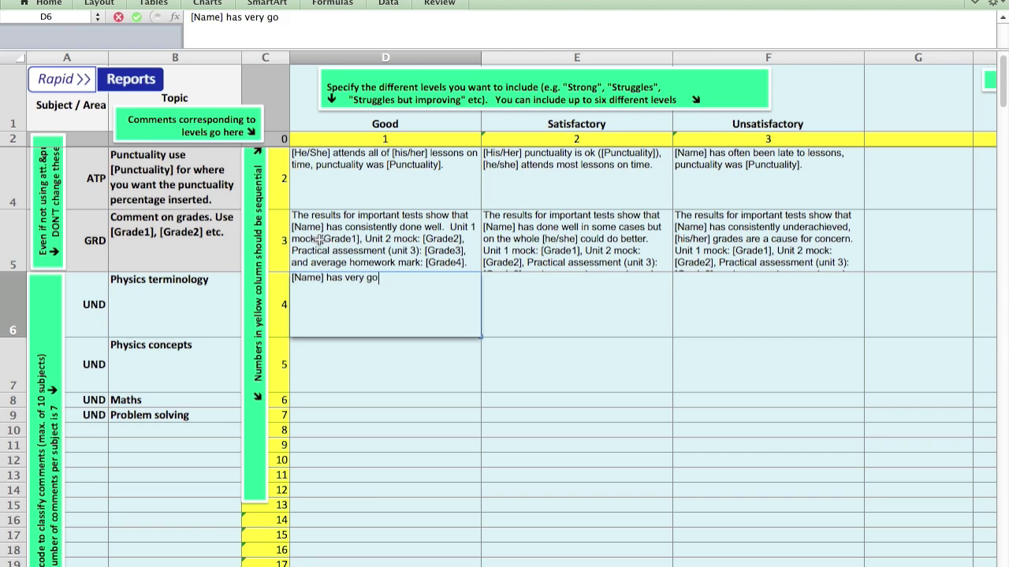
type("od grasp of scient")
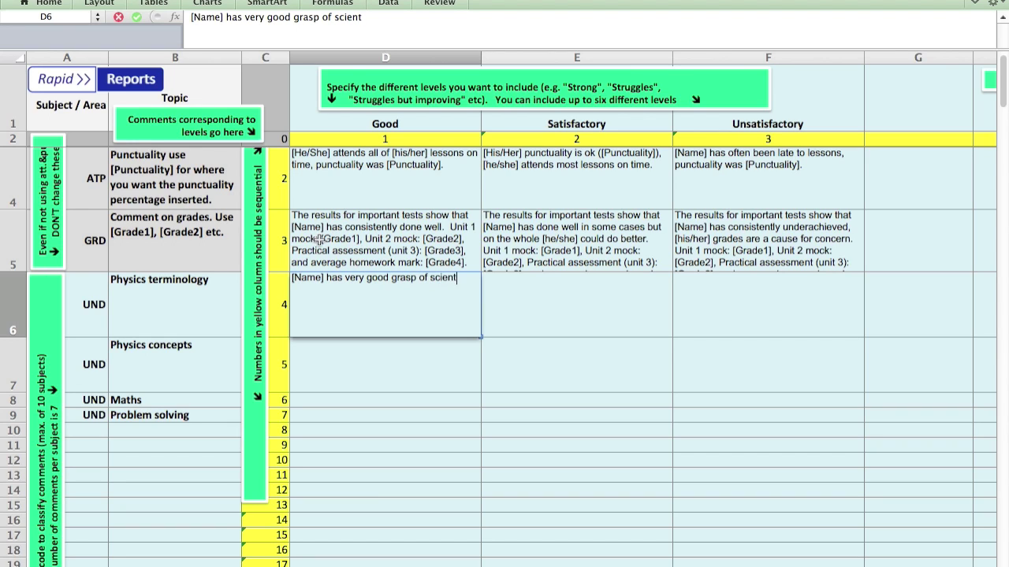
type("ific terminology")
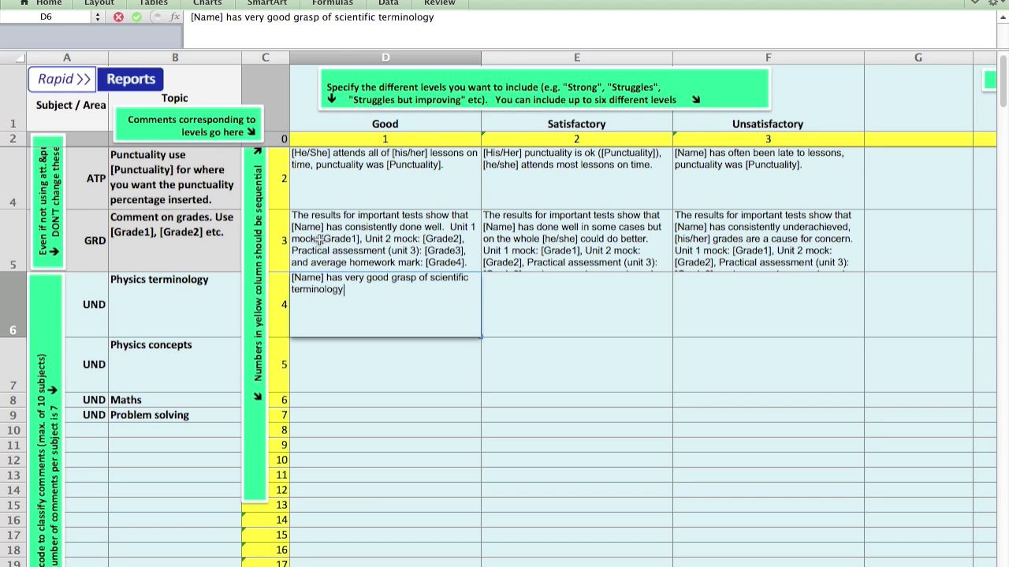
type(" and has an excellent knowledge of physics concepts")
key("Tab")
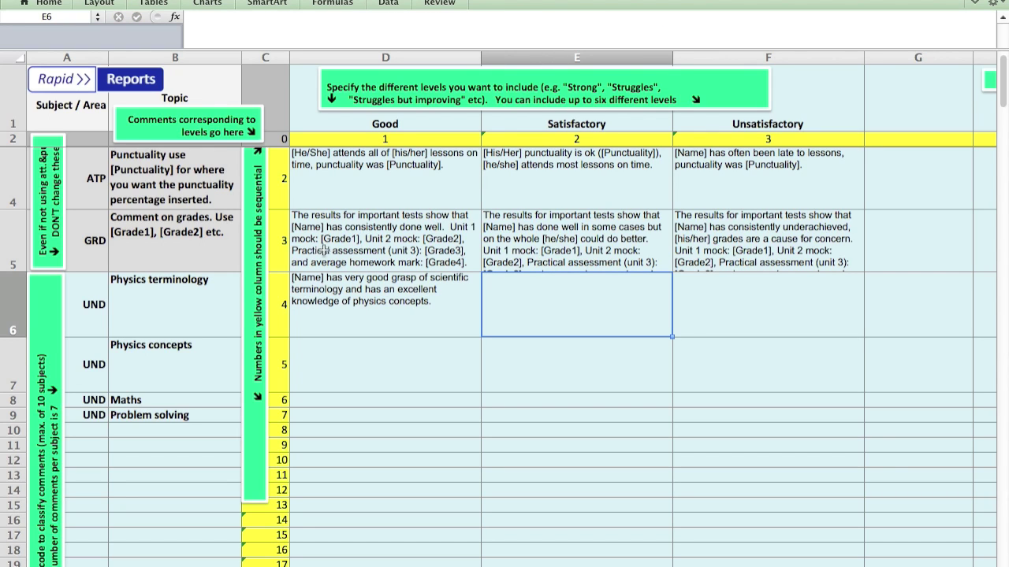
- Insert the placeholder [he/she] after "and" in the Good comment in D6
left_click(386, 290)
double_click(363, 289)
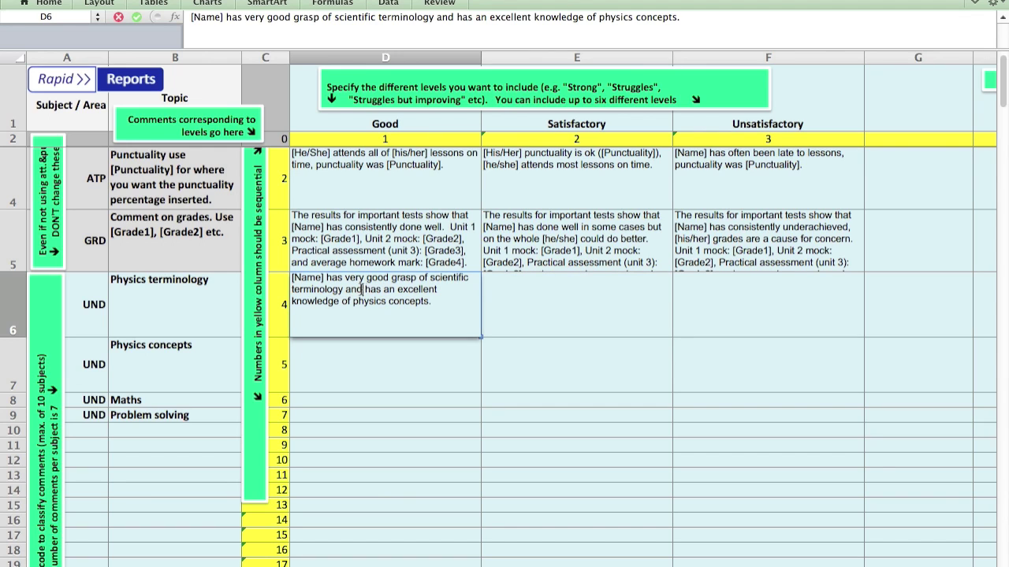
type("[he/she]")
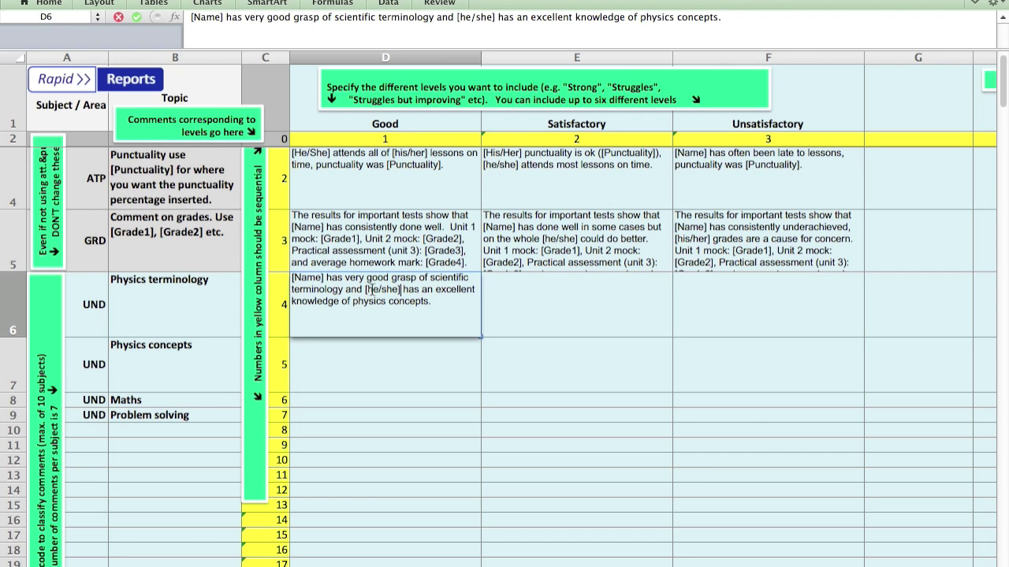
left_click(487, 301)
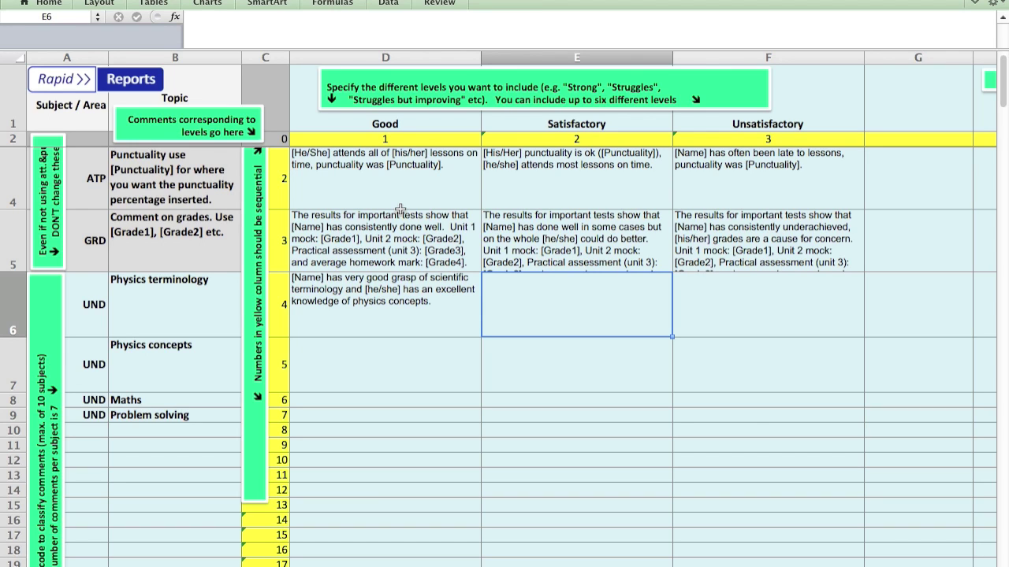
- Enter the Satisfactory comment in E6: "[Name] has a good grasp of scientific terminology and [his/her] grasp of physics concepts is also good."
type("[Nam")
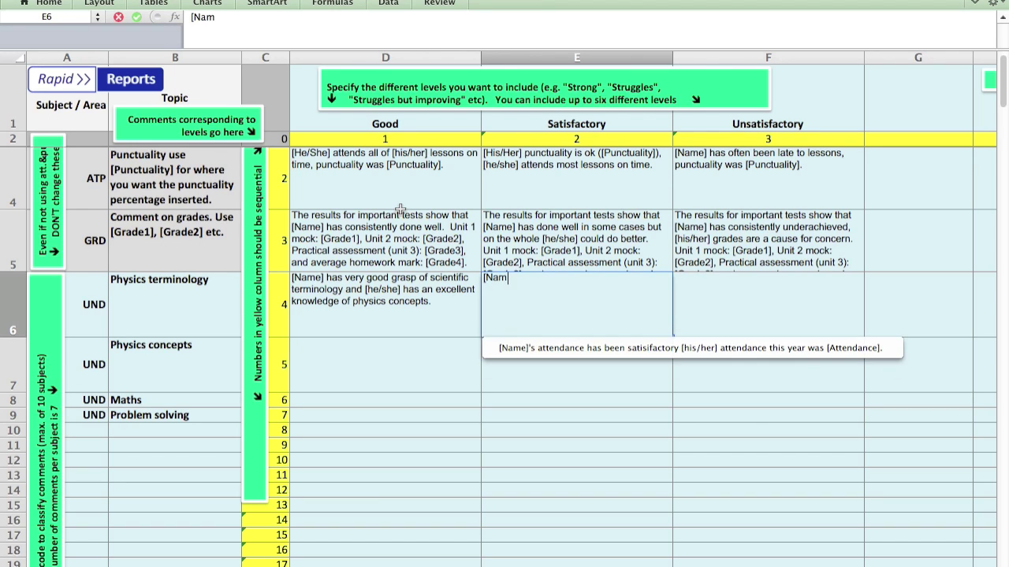
type("e}")
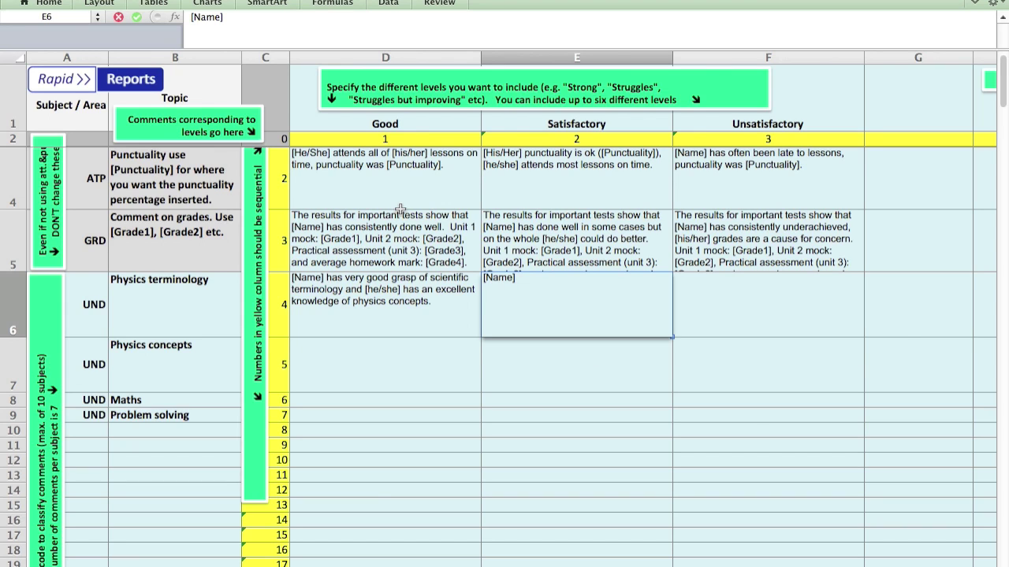
type(" has a good grasp")
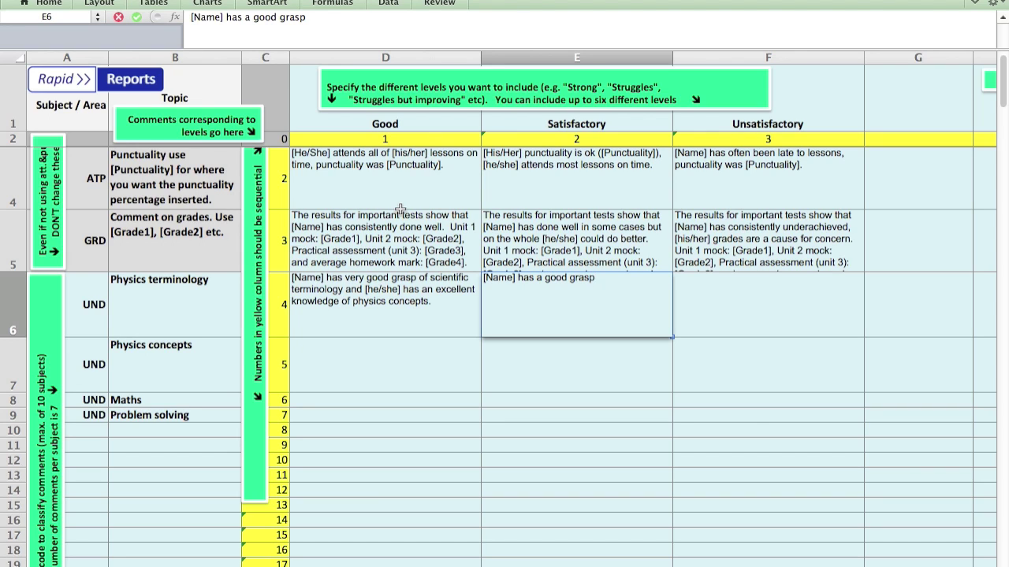
type(" of scientific")
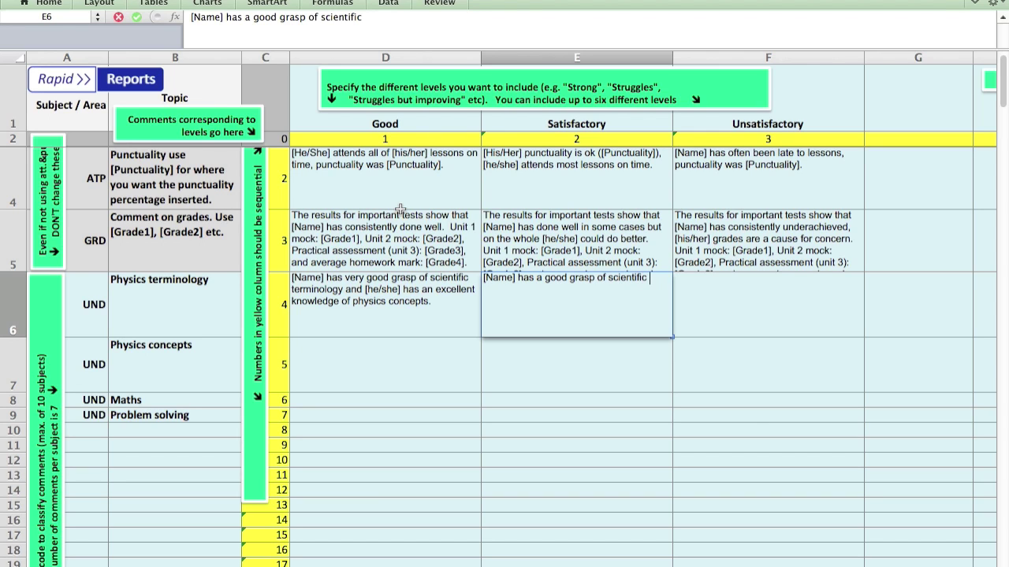
type(" terminology")
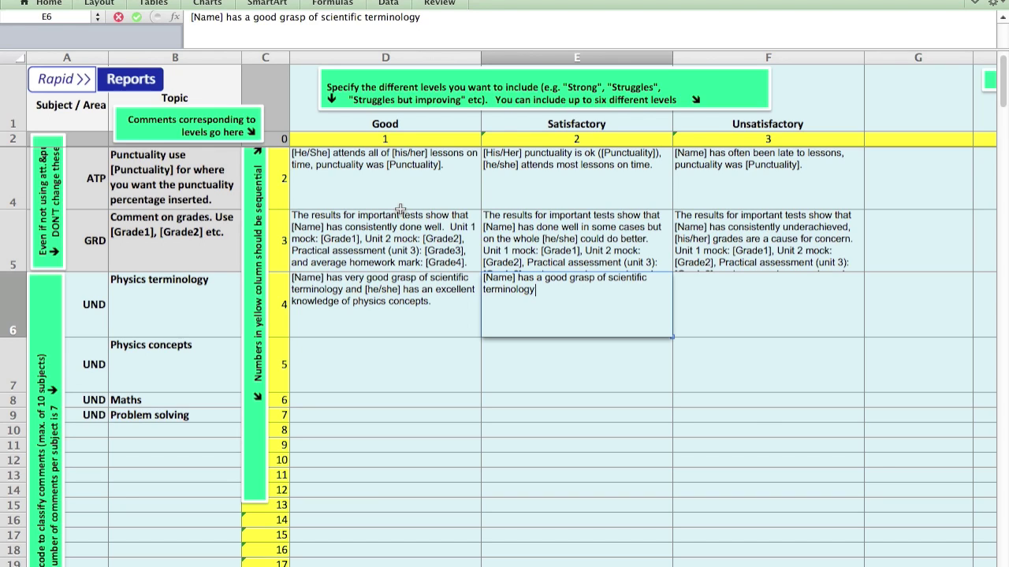
type("and")
key("BackSpace")
key("BackSpace")
key("BackSpace")
key("BackSpace")
type("and [his/her] grasp of")
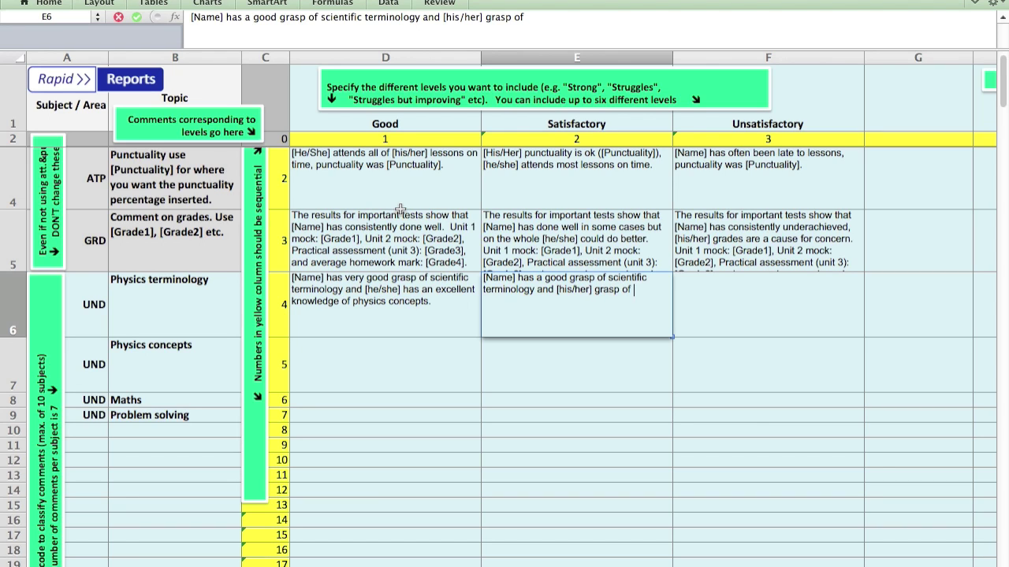
type(" physics conc")
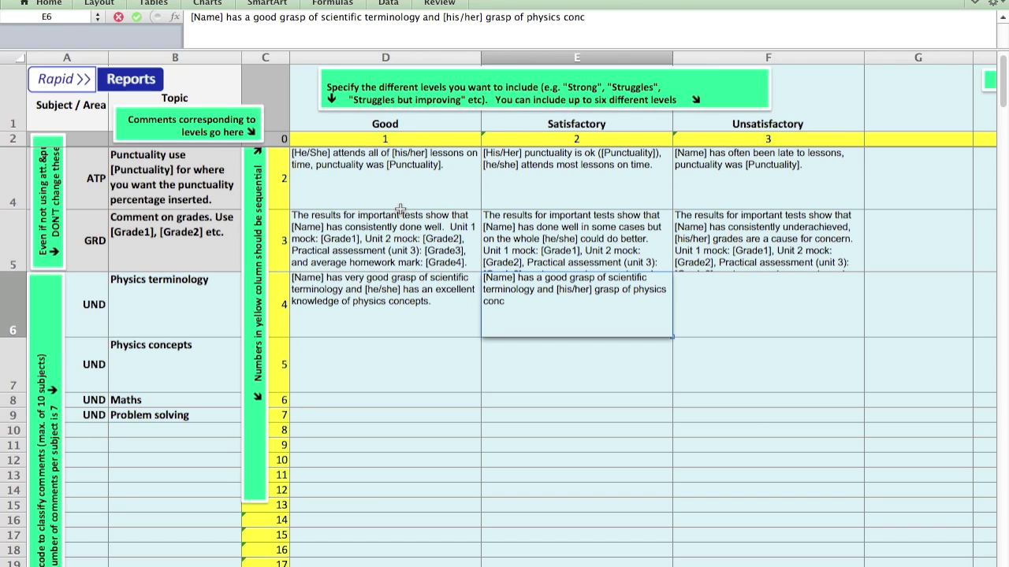
type("epts is also")
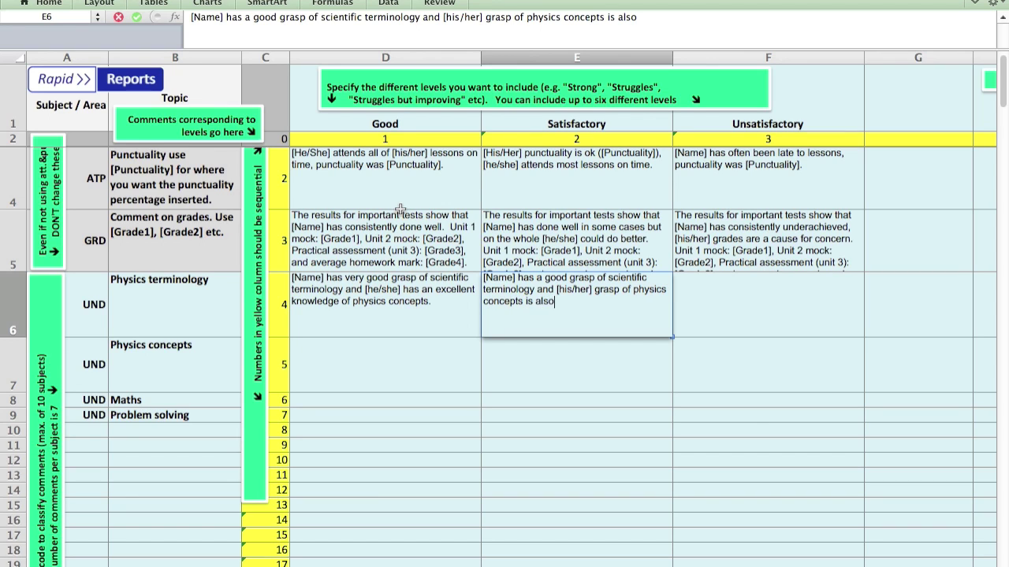
type(" good.")
key("Tab")
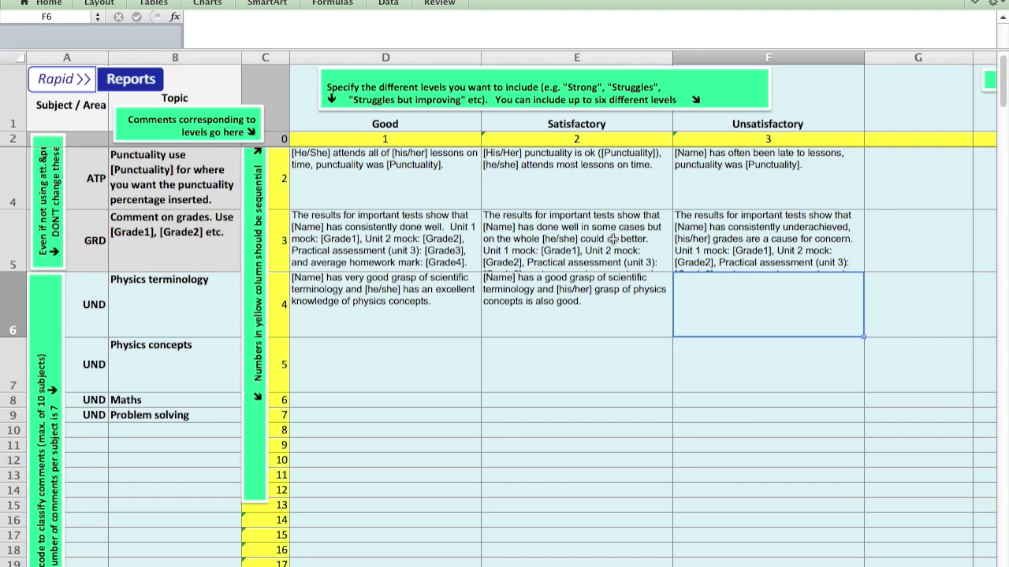
- Enter the Unsatisfactory comment in F6: "[Name] has tried very hard and improved in their understanding of the basic concepts and terms of physics."
type("[Name]")
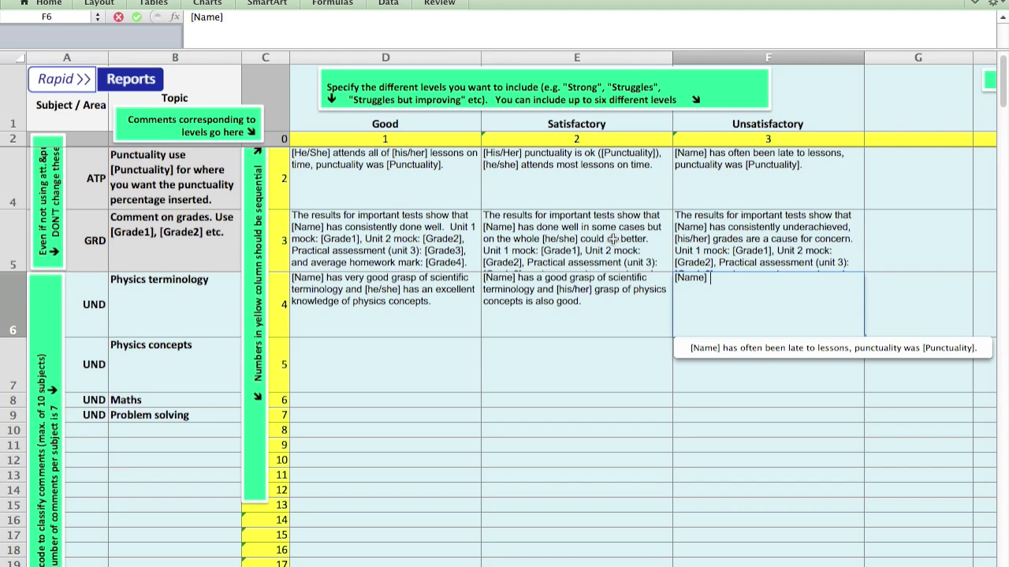
type("has tried")
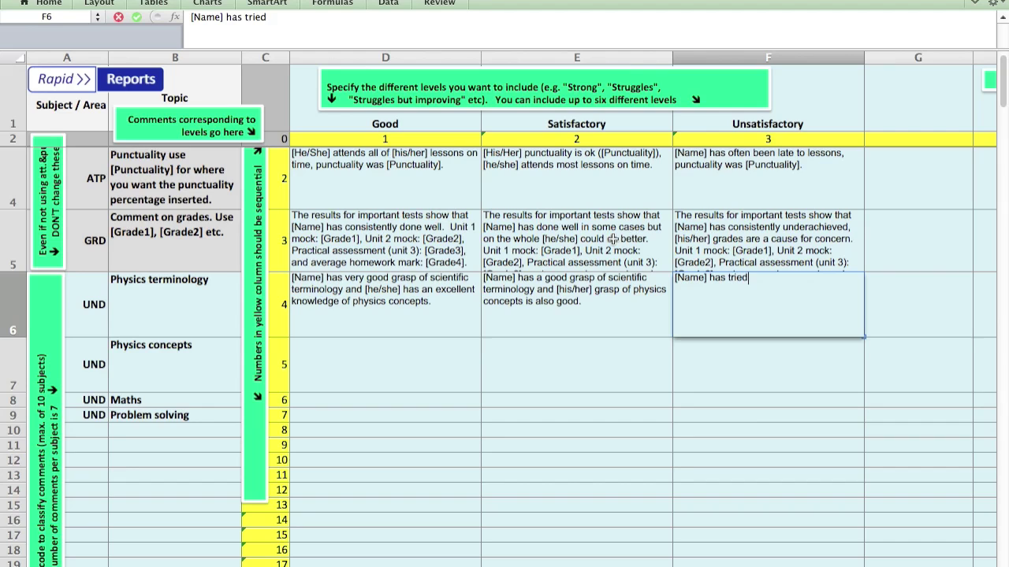
type(" very hard and improved in their understanding of the basic concepts of h")
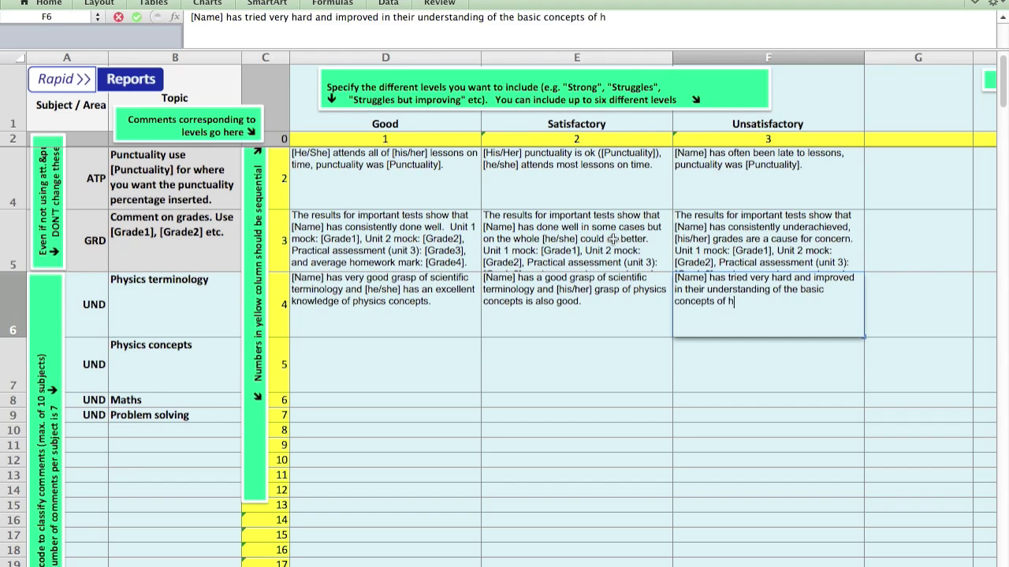
key("BackSpace")
type("physics")
type(".")
type("and")
key("BackSpace")
key("BackSpace")
key("BackSpace")
key("BackSpace")
type("and terms")
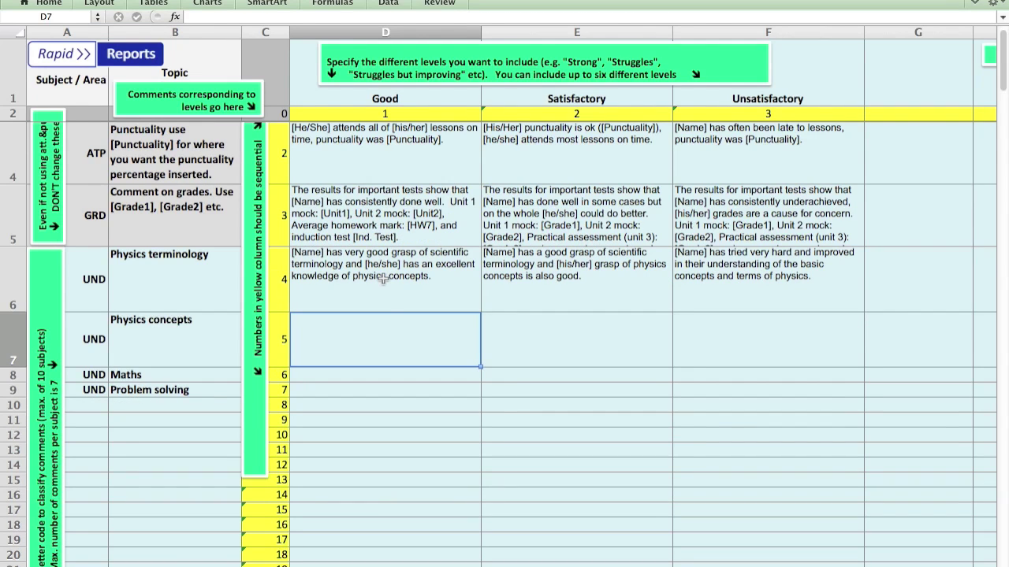
- Review the Physics terminology comments in D6 to F6, checking the spacing after each final full stop
left_click_drag(383, 280, 738, 284)
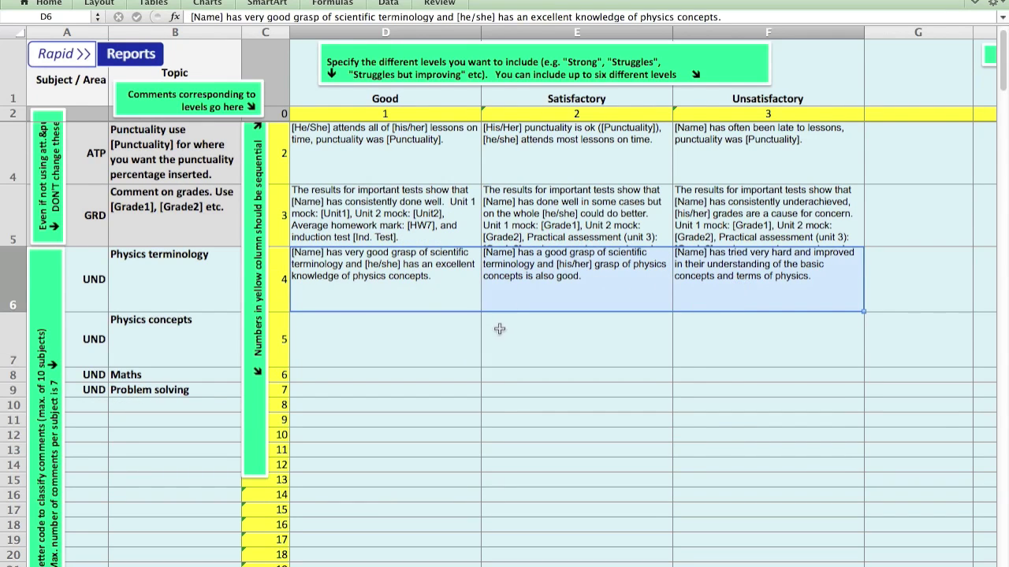
left_click(418, 335)
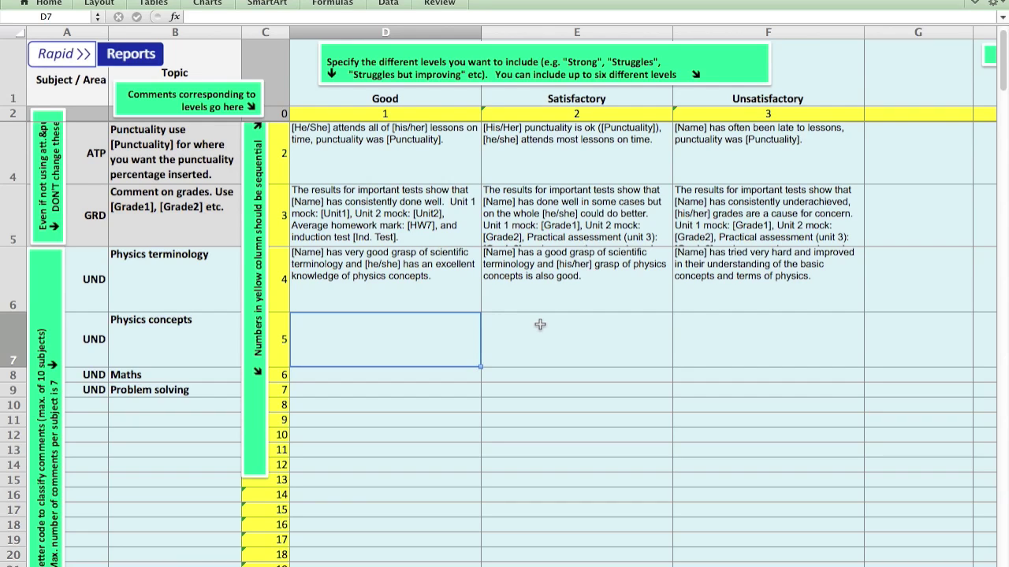
left_click(544, 375)
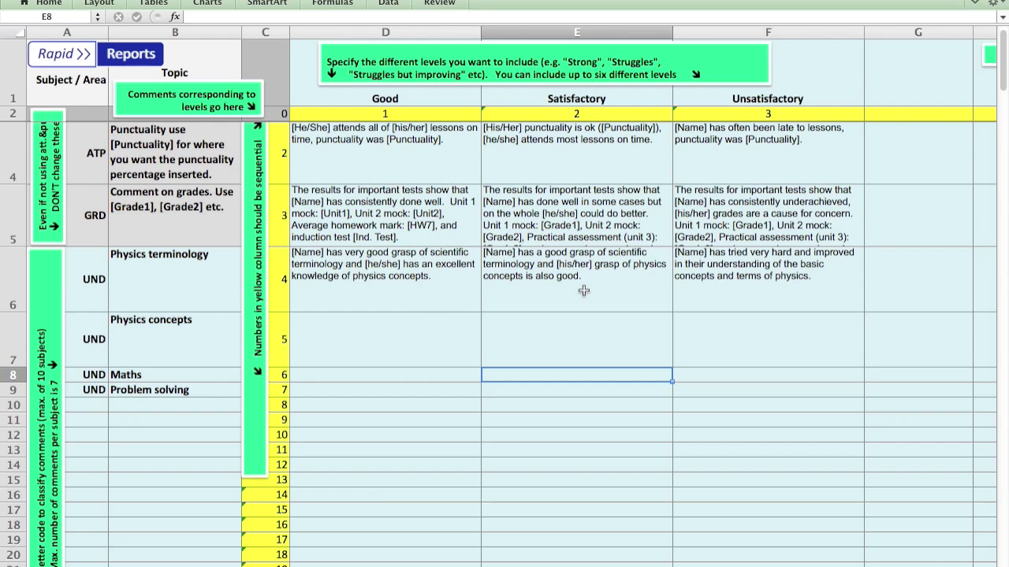
double_click(443, 284)
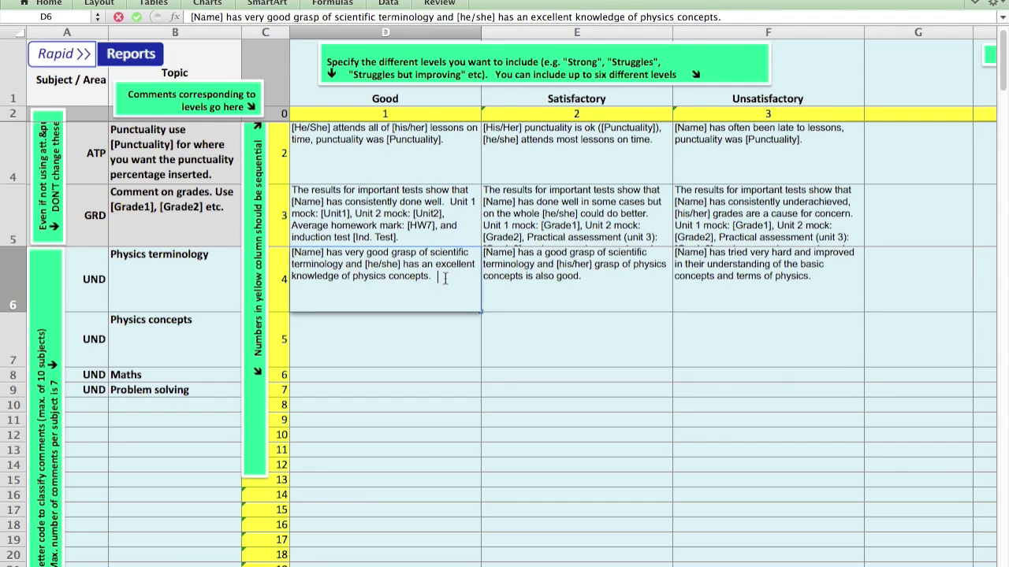
left_click(611, 297)
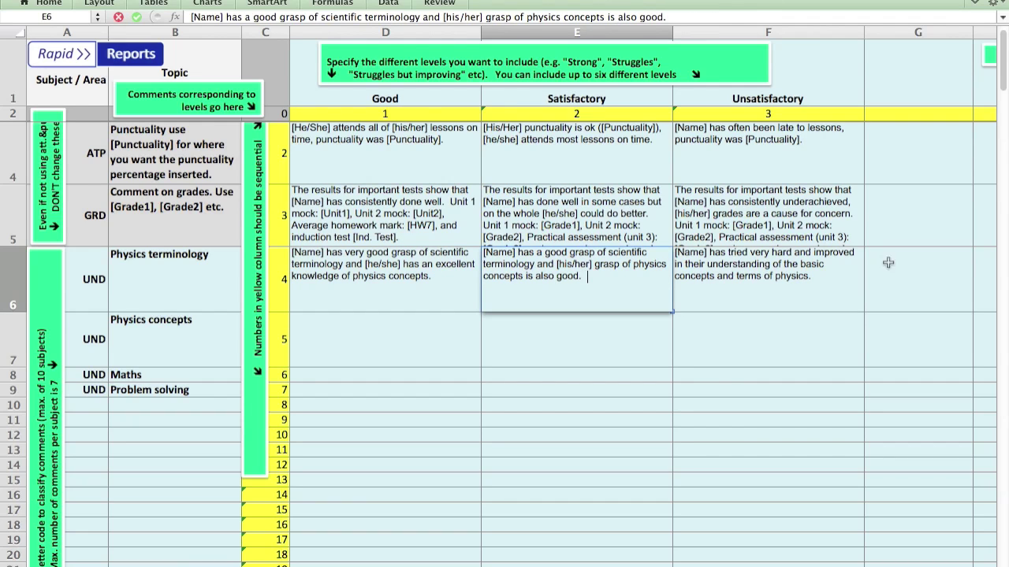
double_click(841, 297)
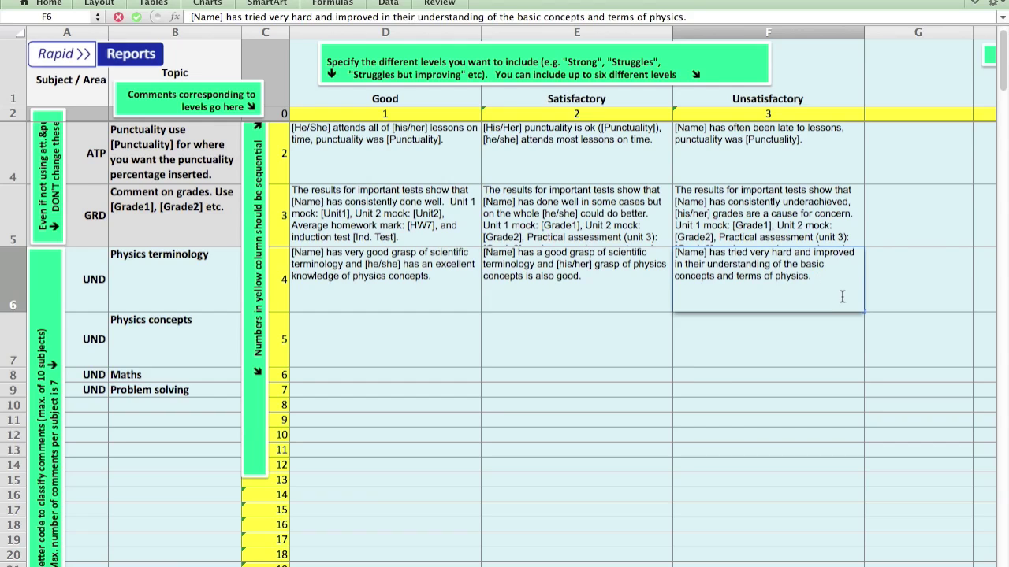
key("Return")
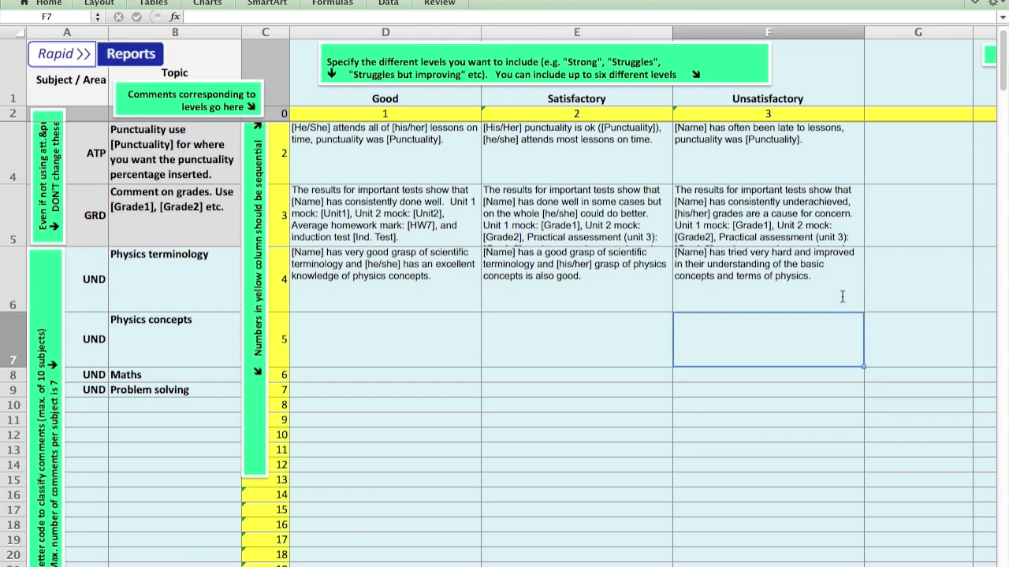
left_click(405, 278)
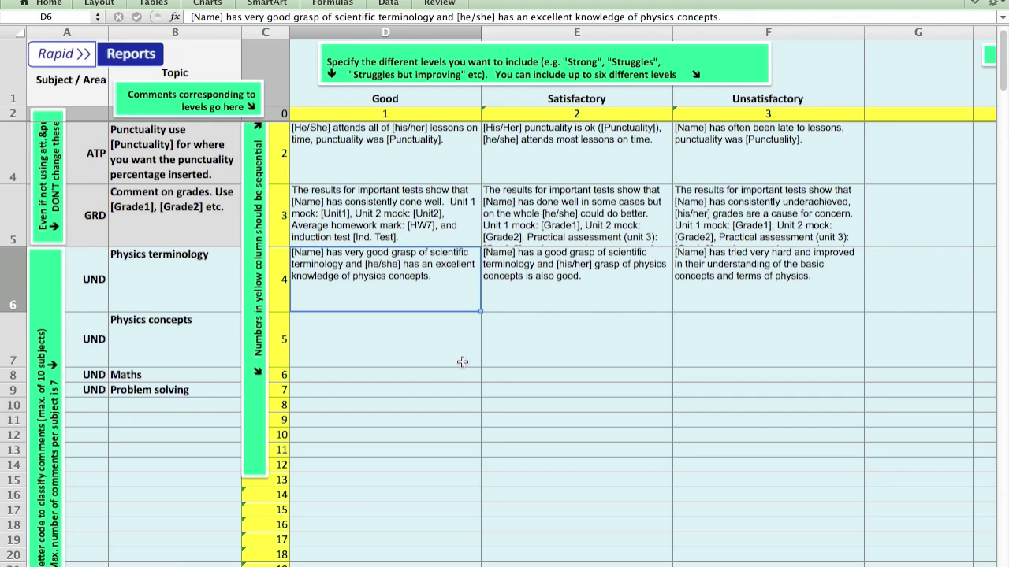
double_click(439, 281)
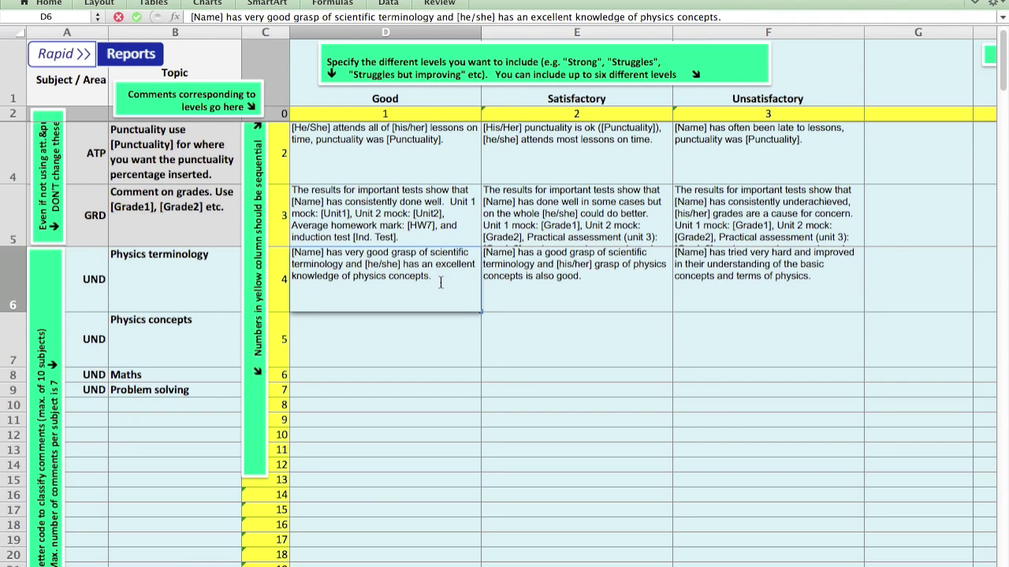
key("Return")
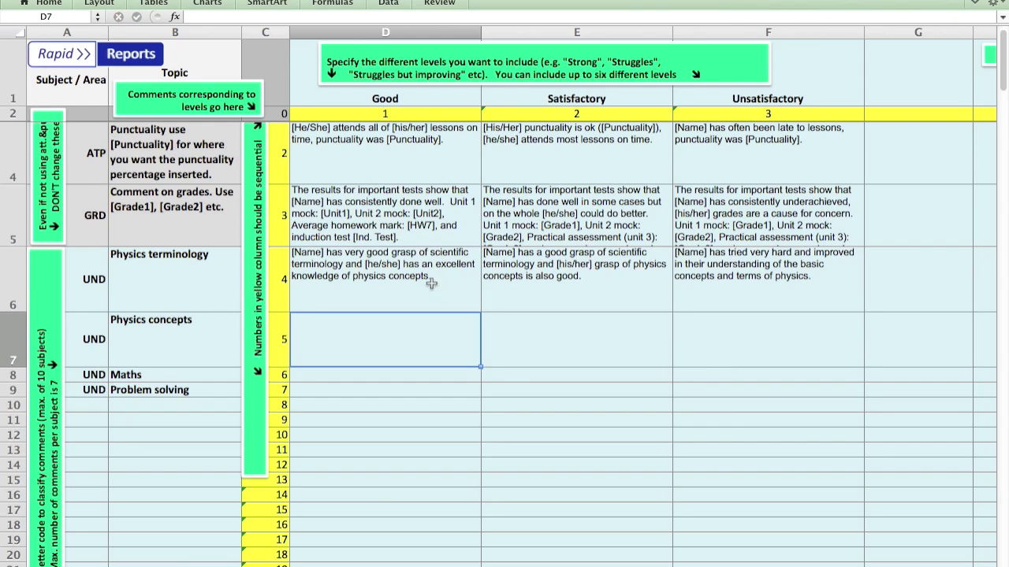
- Check the spacing at the end of the grade comments in D5, E5 and F5
double_click(428, 237)
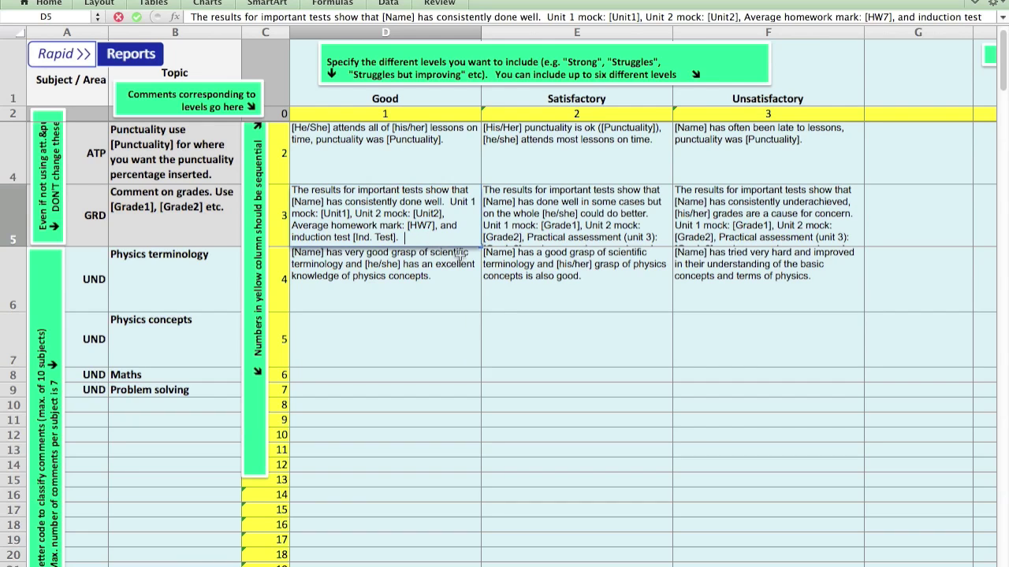
double_click(660, 237)
left_click(665, 274)
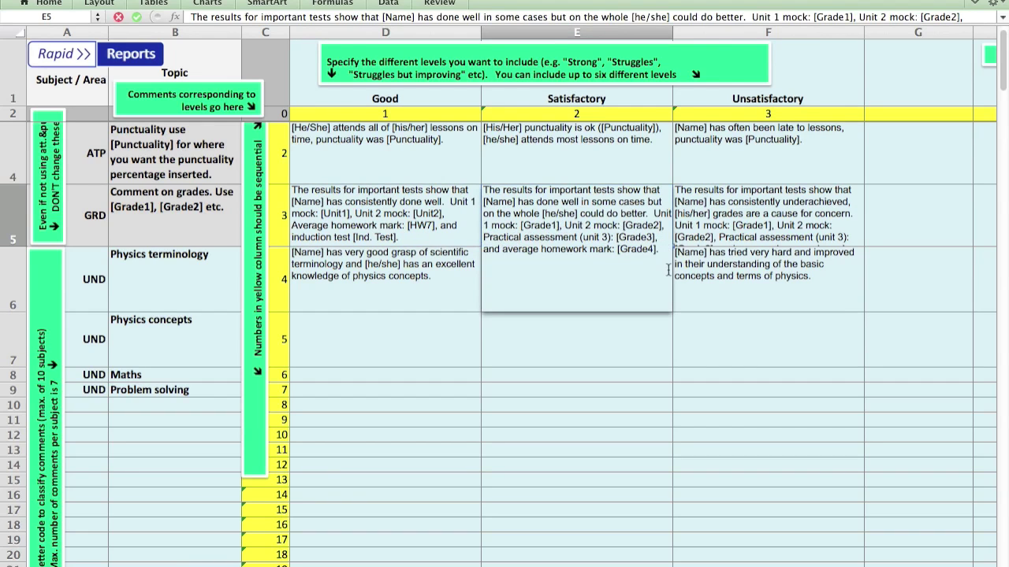
double_click(826, 240)
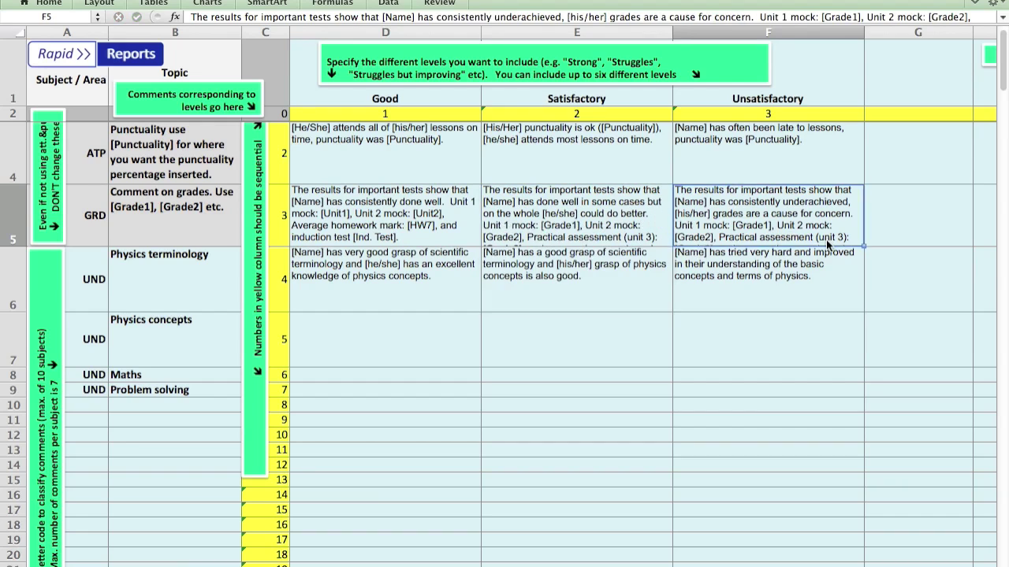
left_click(766, 281)
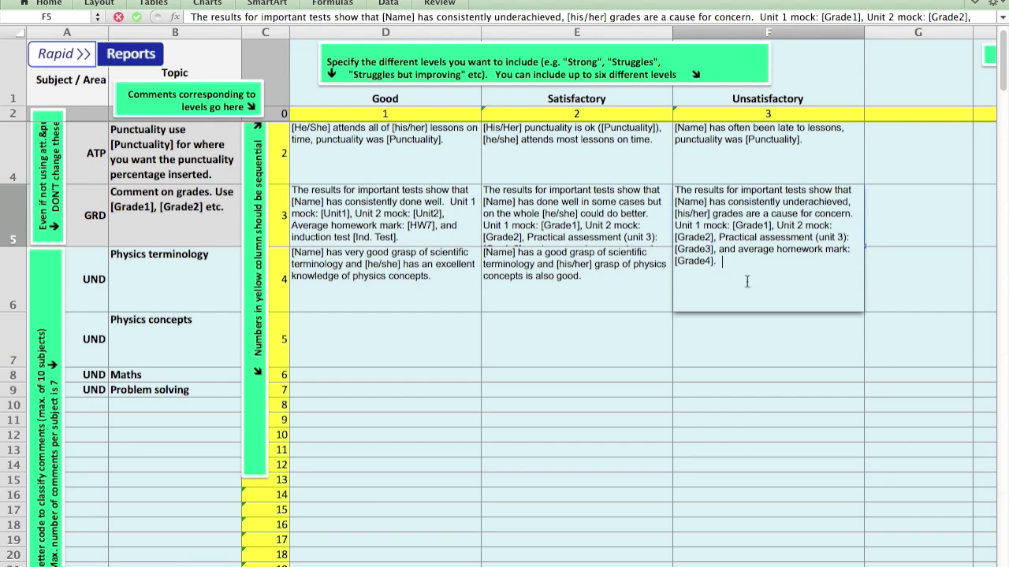
key("Return")
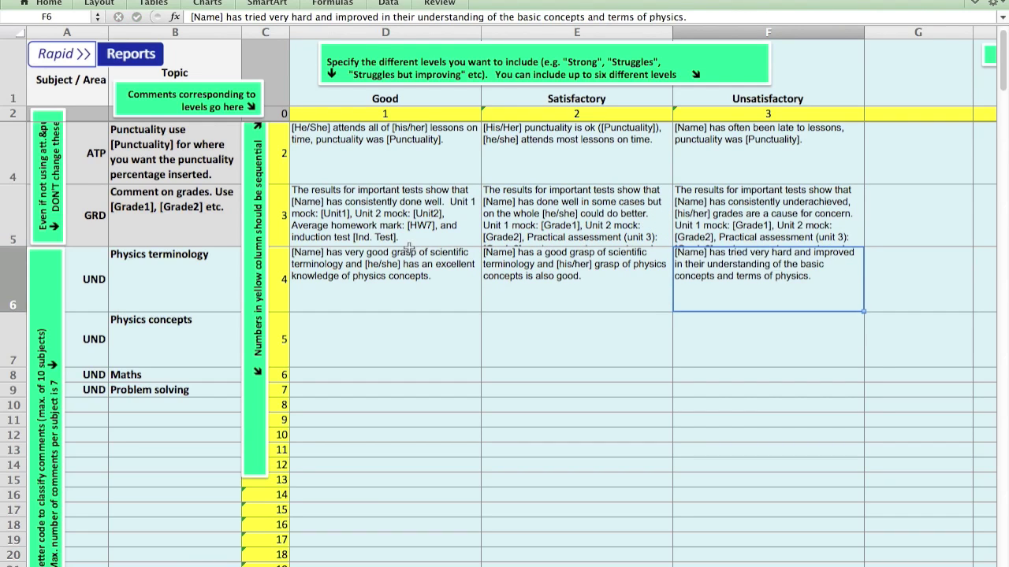
left_click(371, 365)
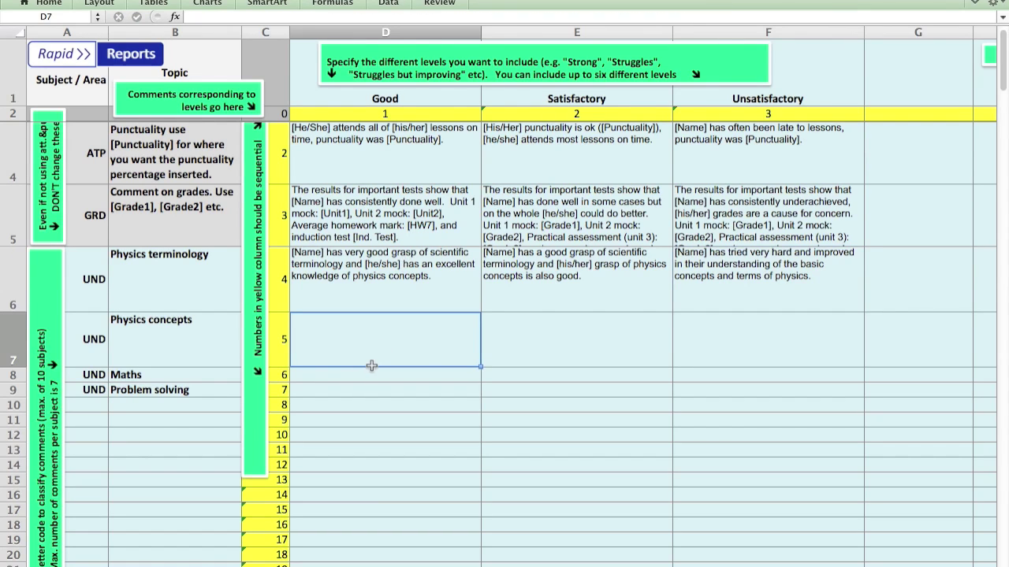
- Enter the subject code WRO and the topic "Written work" in row 10
scroll(92, 429, "down", 1)
left_click(88, 368)
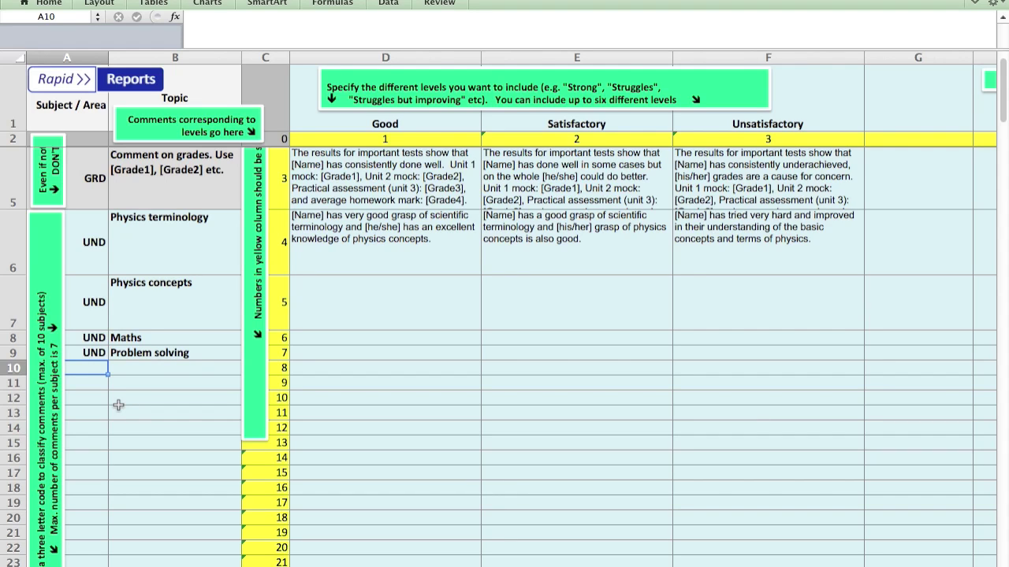
type("WRO")
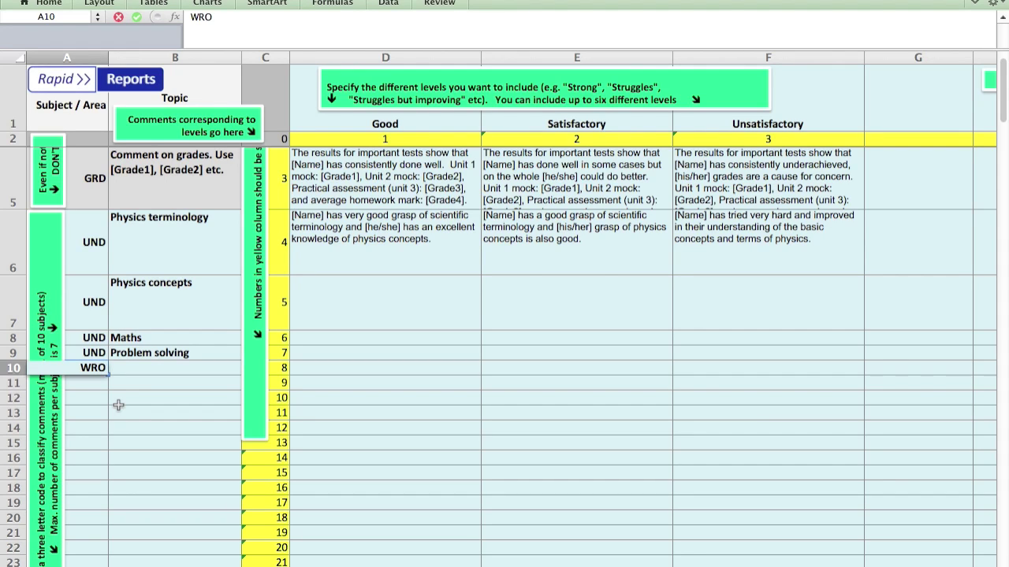
key("Tab")
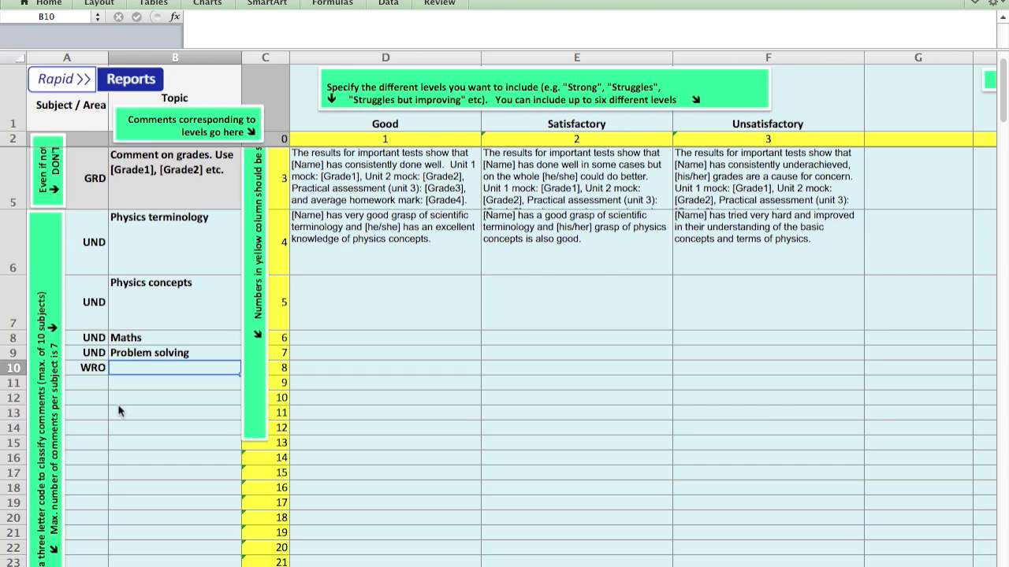
type("Wr")
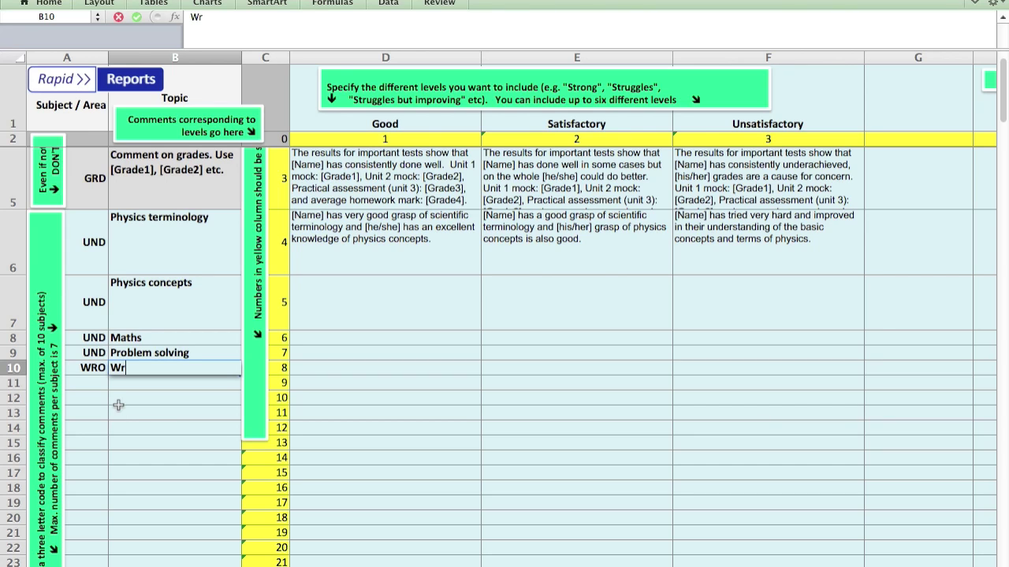
type("itten work")
key("Return")
- Enter the subject code WRO and the topic "Oral expression" in row 11
type("WRO")
key("Tab")
type("Oral")
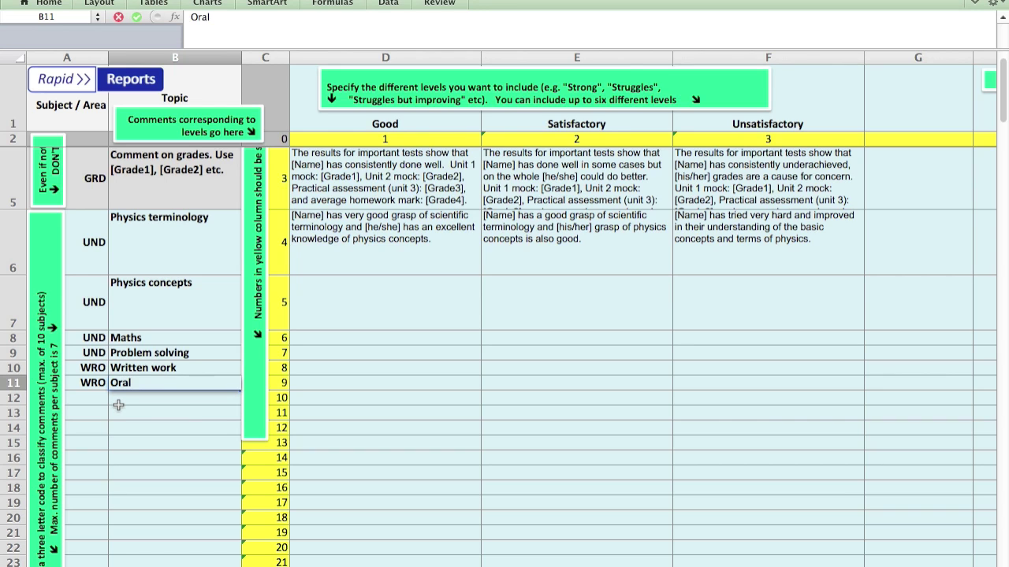
type(" expression")
key("Tab")
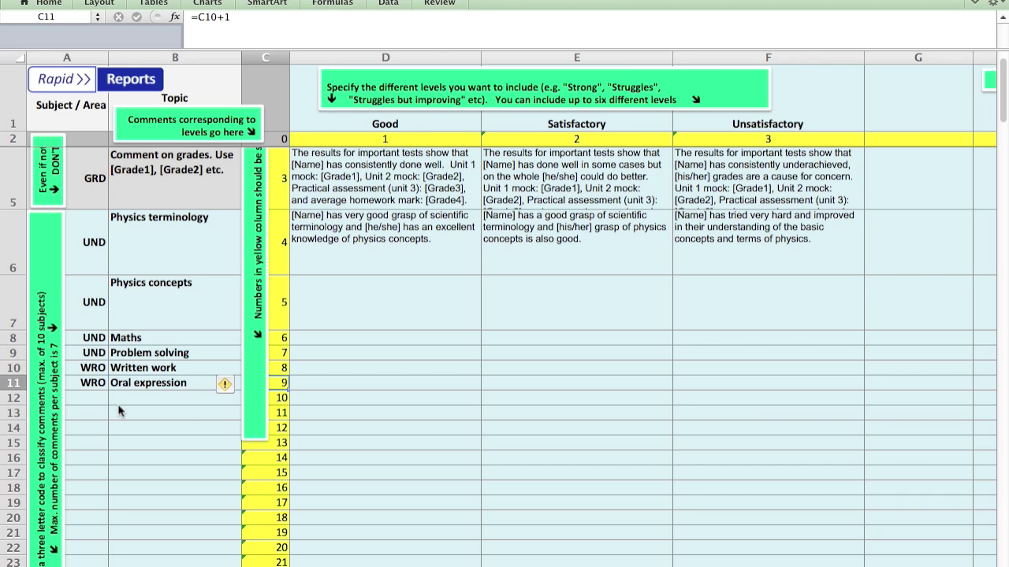
- Consult the subject review form and start the Good comment for Written work in D10: "[Name] is very articulate in [his/her] written work."
key("Up")
key("Right")
scroll(426, 439, "right", 1)
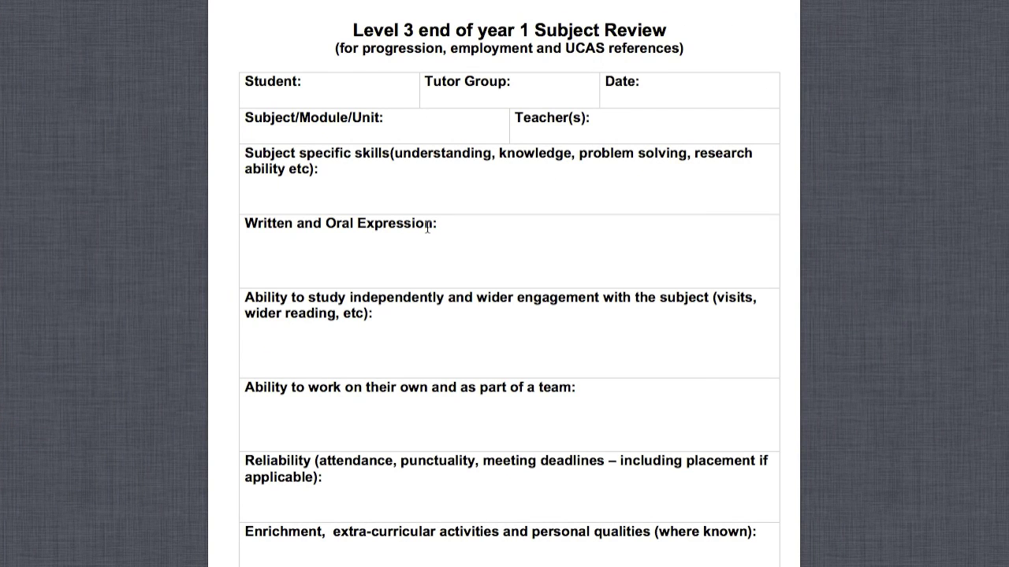
key("ctrl+Left")
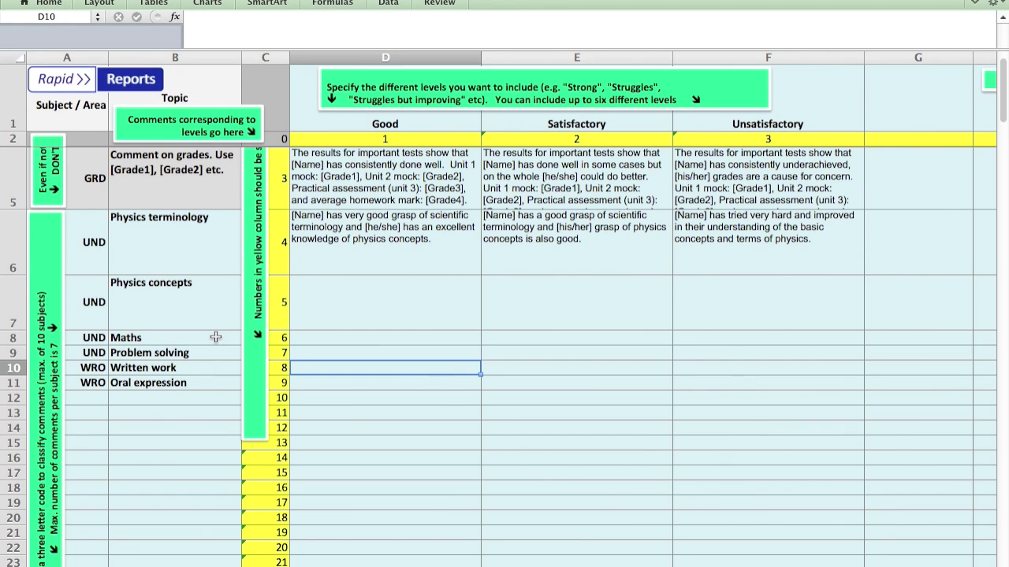
type("[Name] is ")
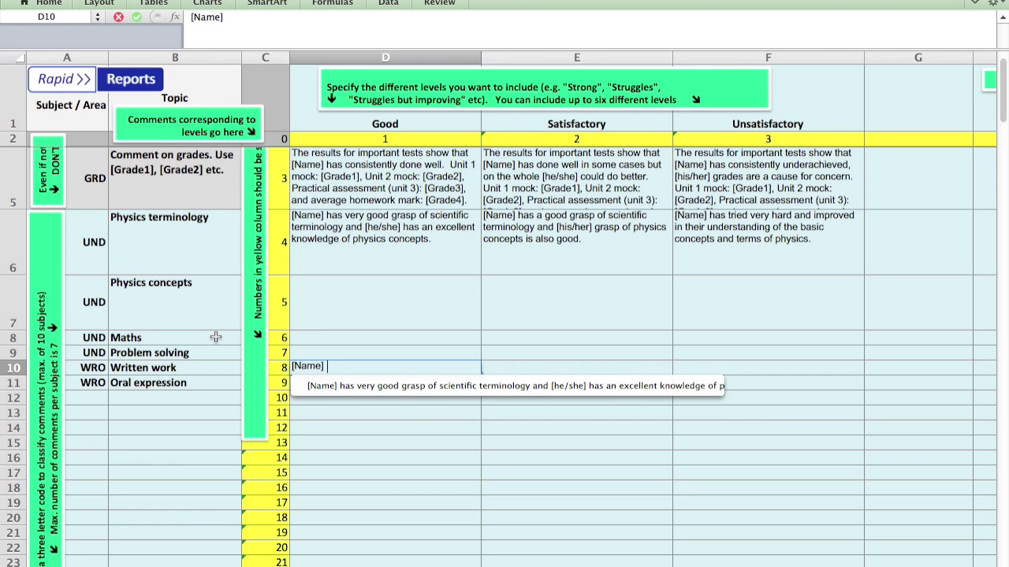
type("very articular")
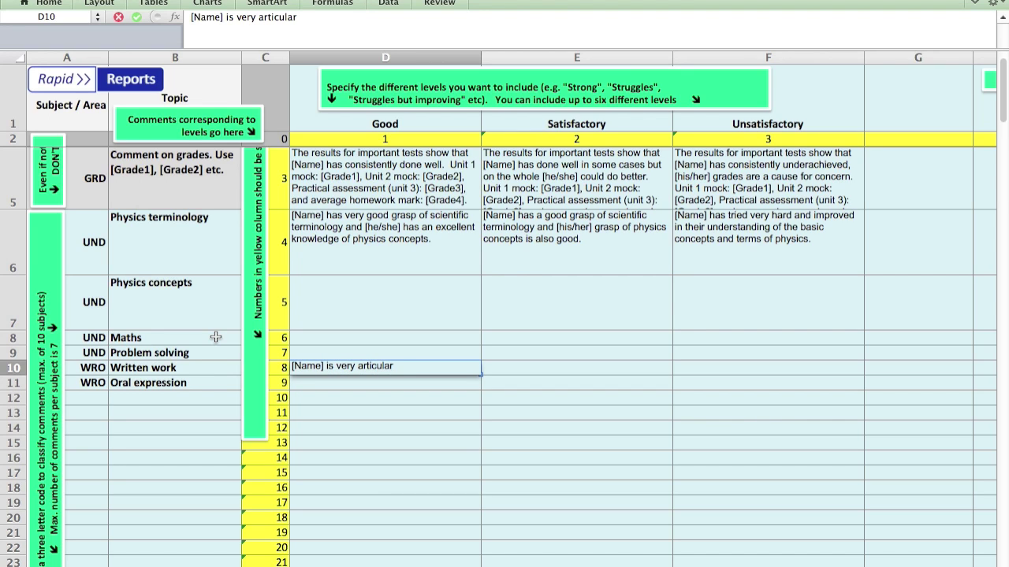
key("BackSpace")
type("te in thei")
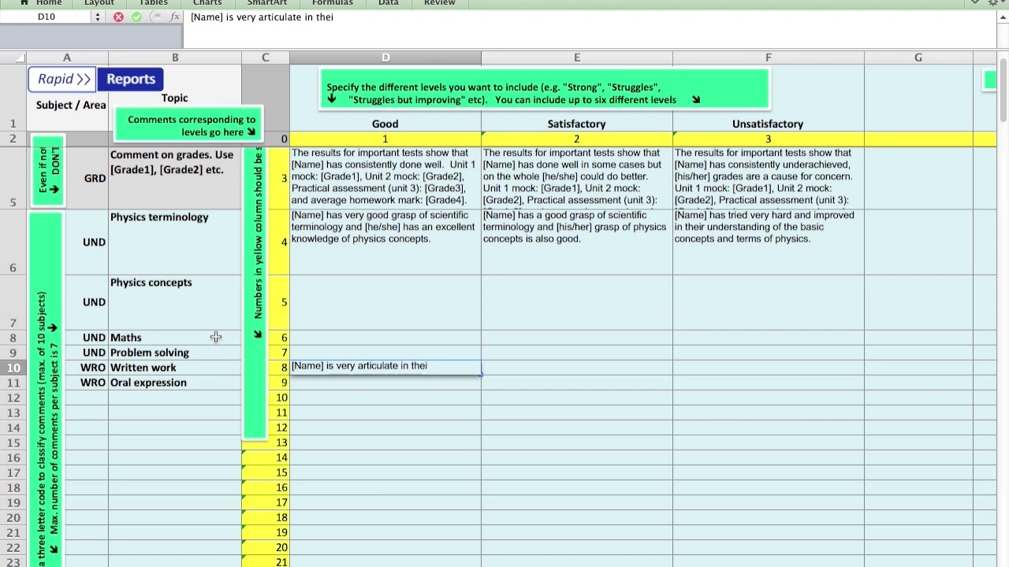
key("BackSpace")
key("BackSpace")
key("BackSpace")
key("BackSpace")
type("[his/her] written work.")
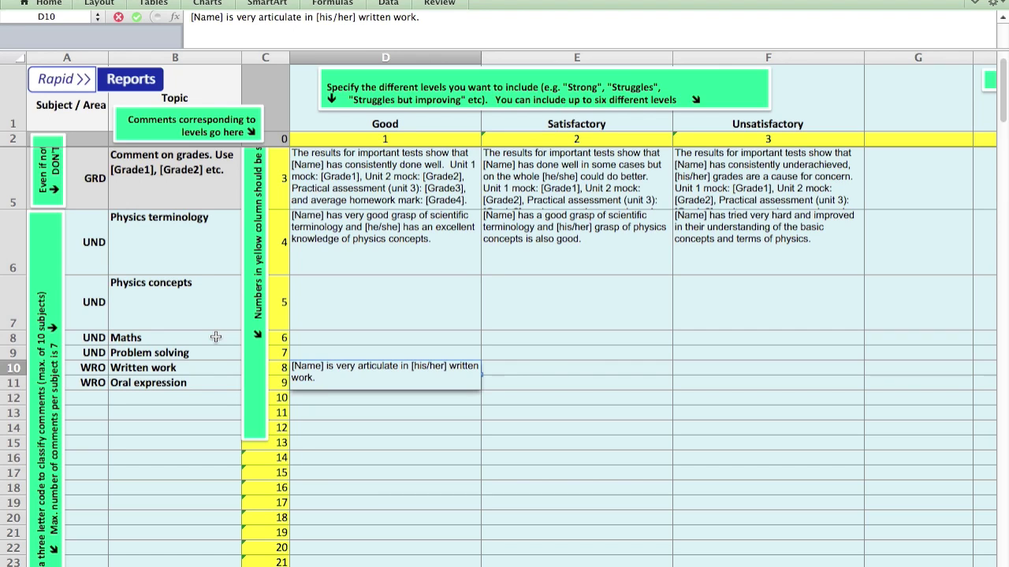
- Add a second sentence to the Good comment in D10: "[His/Her] written work is clear, concise and very detailed."
type("  {")
type("His")
key("BackSpace")
key("BackSpace")
key("BackSpace")
key("BackSpace")
type("[His/Her]")
type("writ")
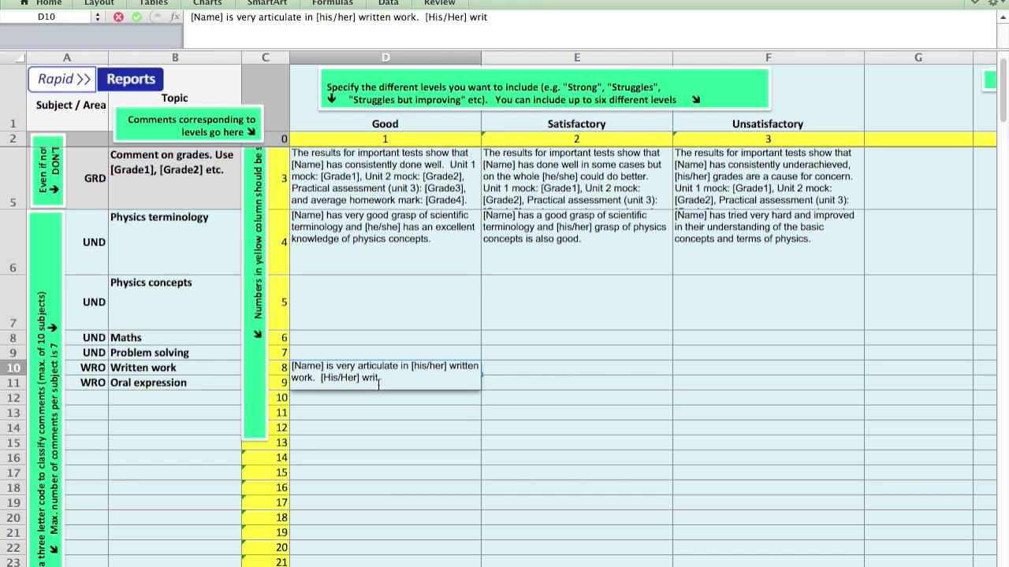
type("ten work is clear, con")
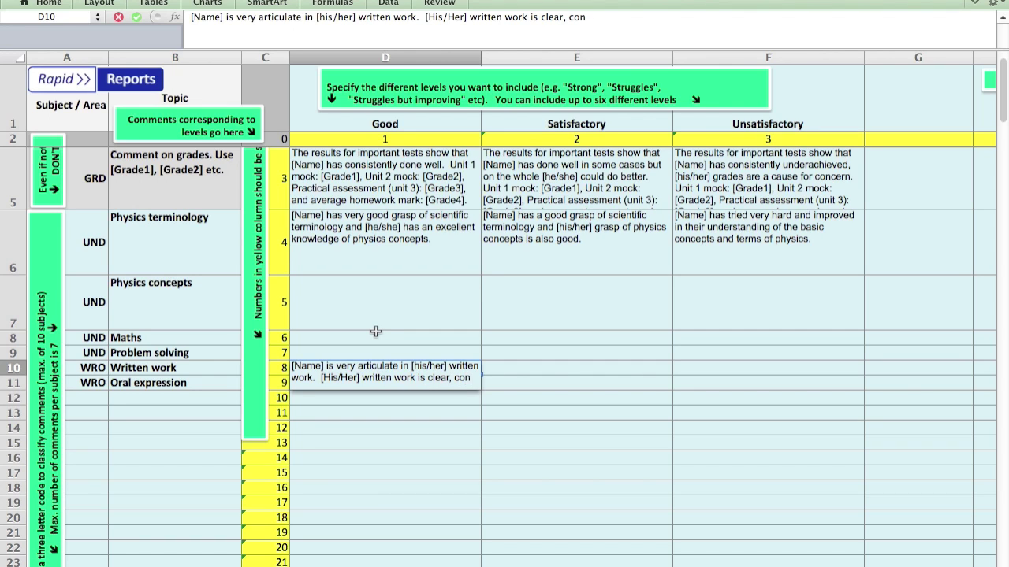
type("cise ")
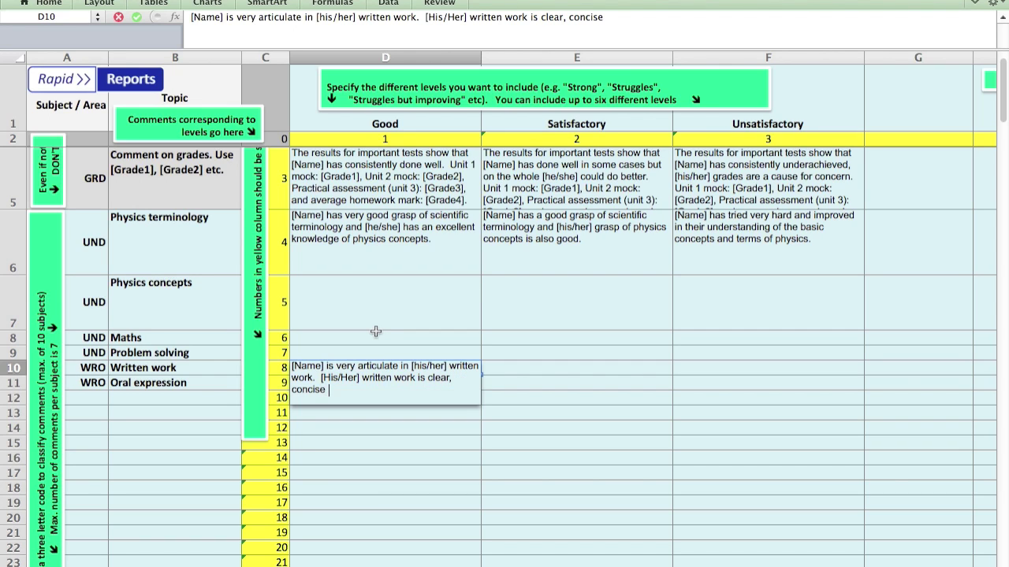
type("and very det")
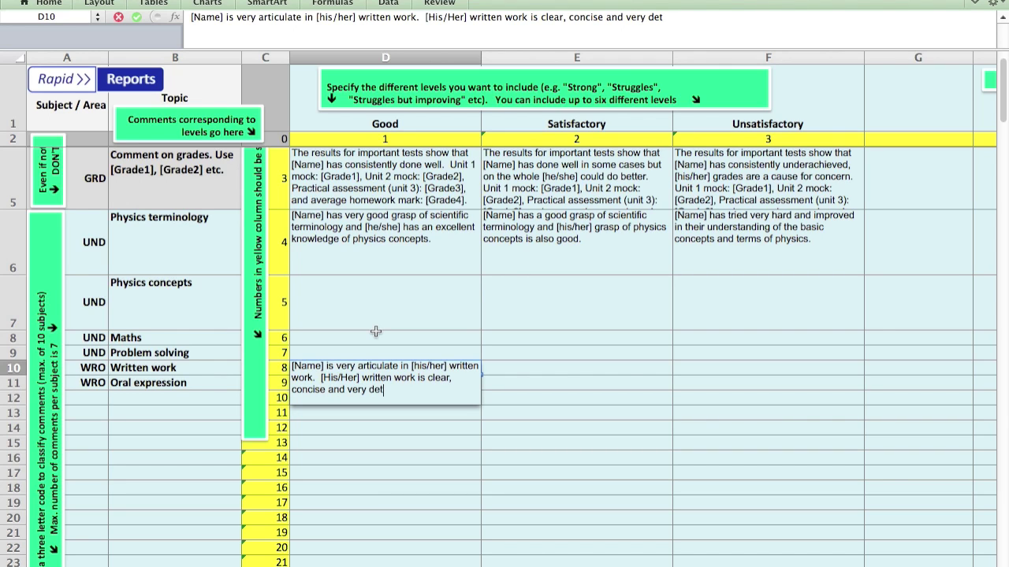
type("ailed.")
key("Tab")
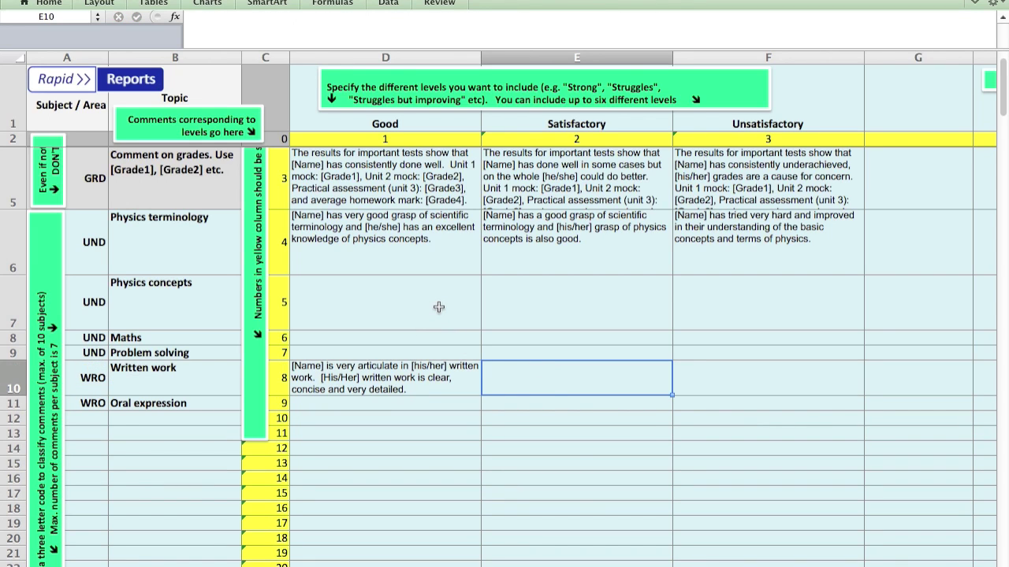
- Review the comment cells for Written work and Oral expression, and the attendance, punctuality and grades comments across the three levels
left_click(720, 384)
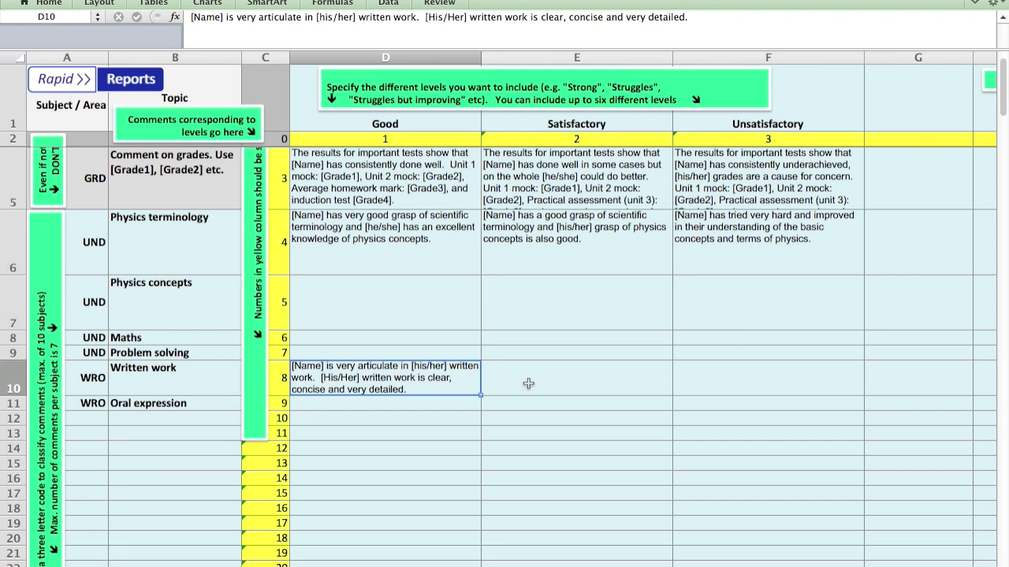
left_click(737, 377, "shift")
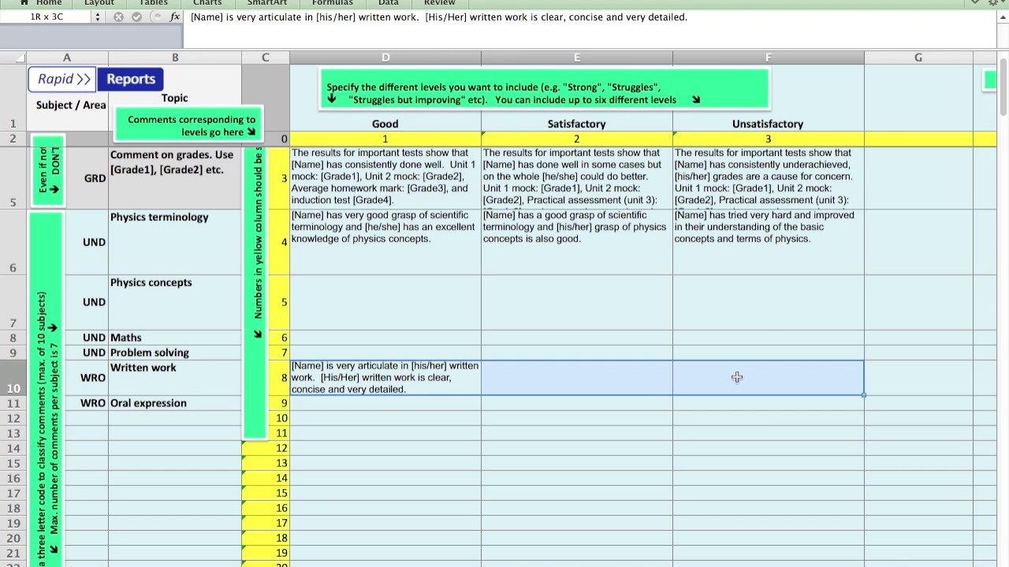
key("shift+Down")
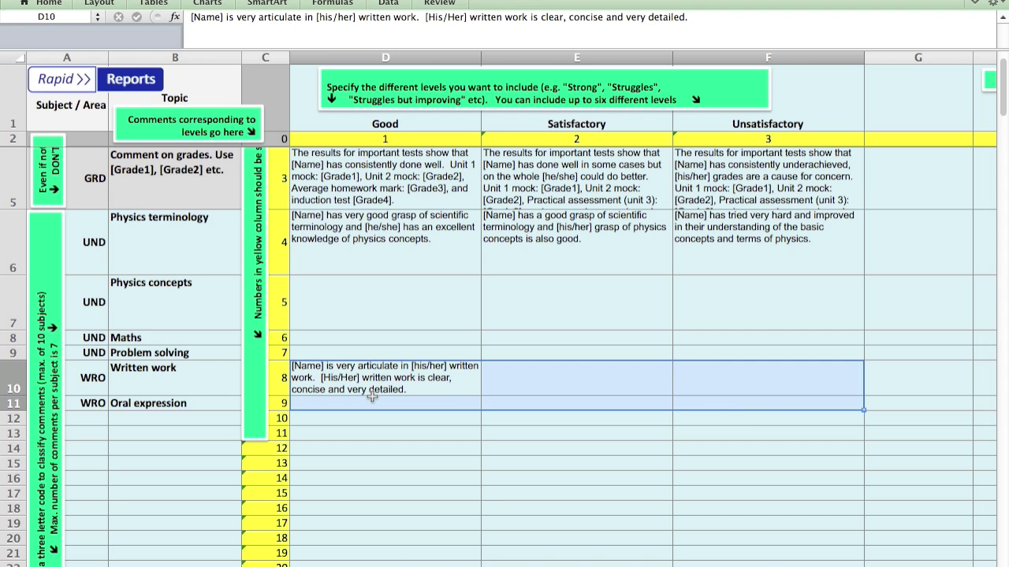
key("ctrl+Right")
left_click(322, 381)
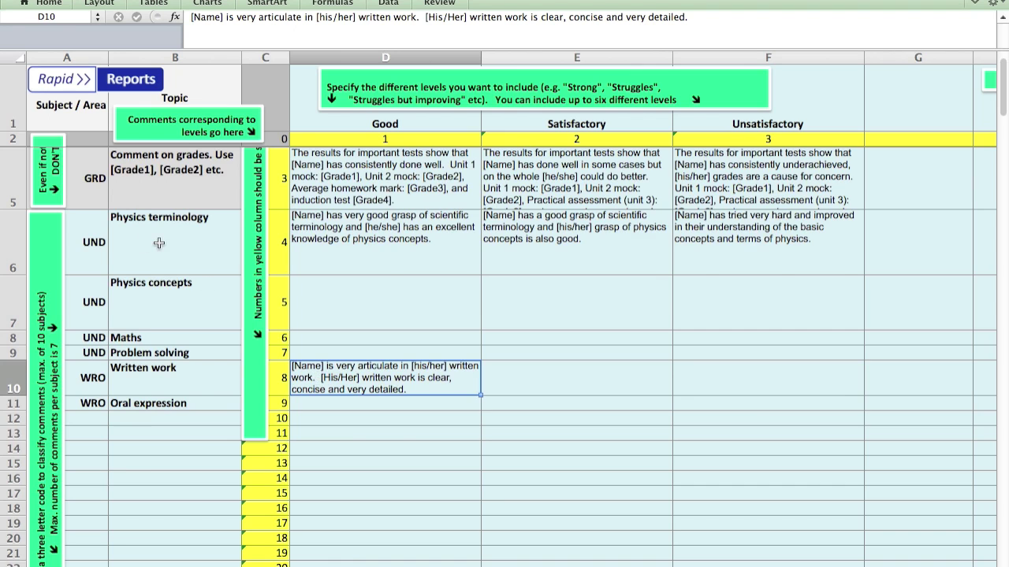
scroll(150, 244, "up", 2)
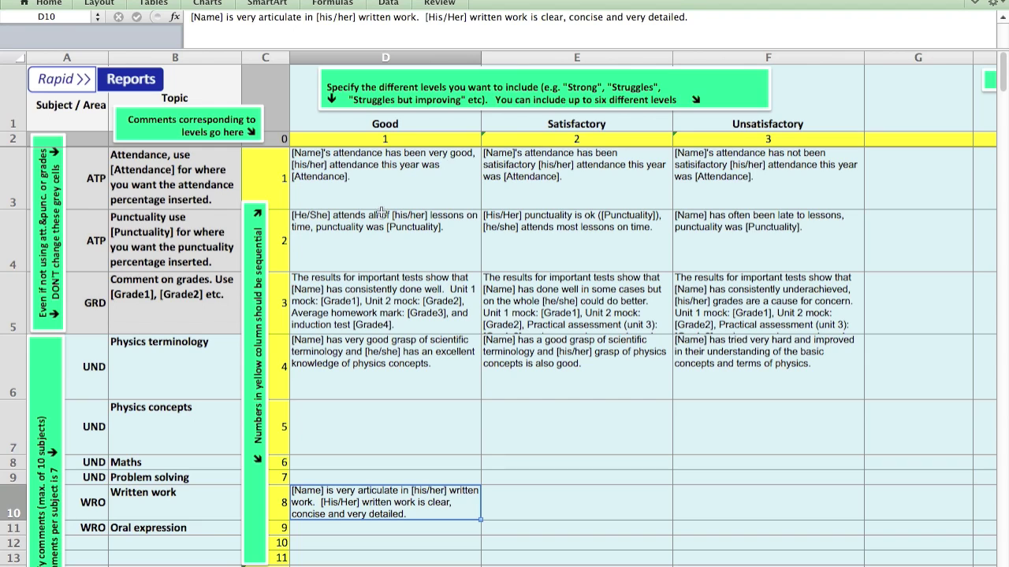
left_click_drag(376, 174, 693, 177)
left_click_drag(378, 257, 730, 249)
left_click_drag(377, 323, 707, 320)
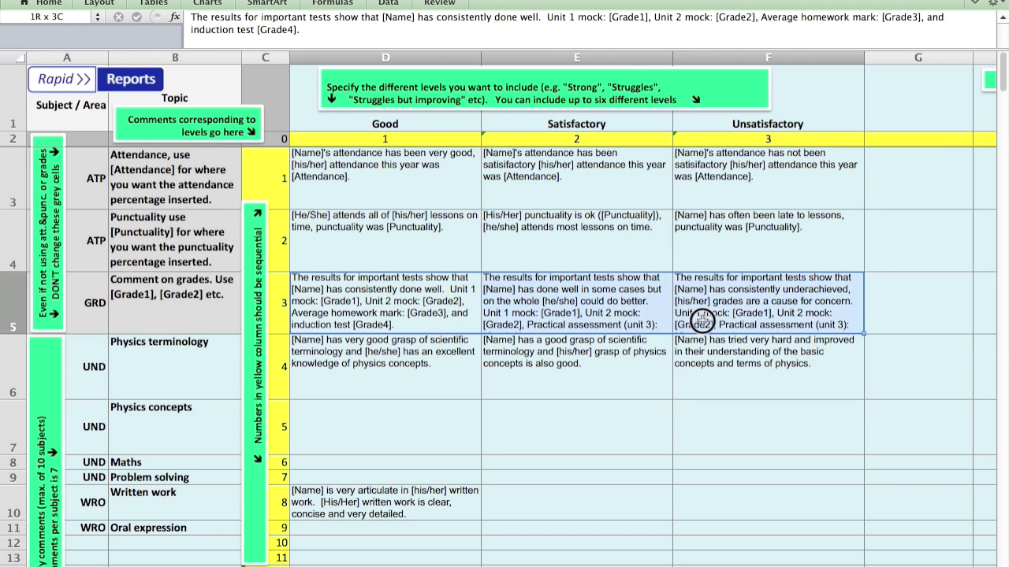
- Clear the attendance comments for the Good, Satisfactory and Unsatisfactory levels in D3:F3
left_click(397, 179)
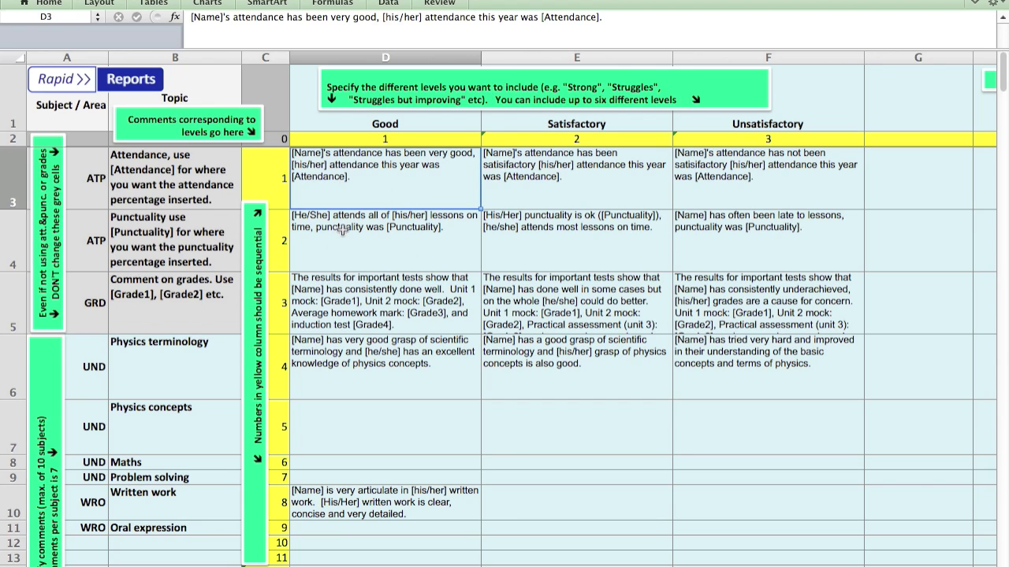
left_click_drag(364, 192, 720, 172)
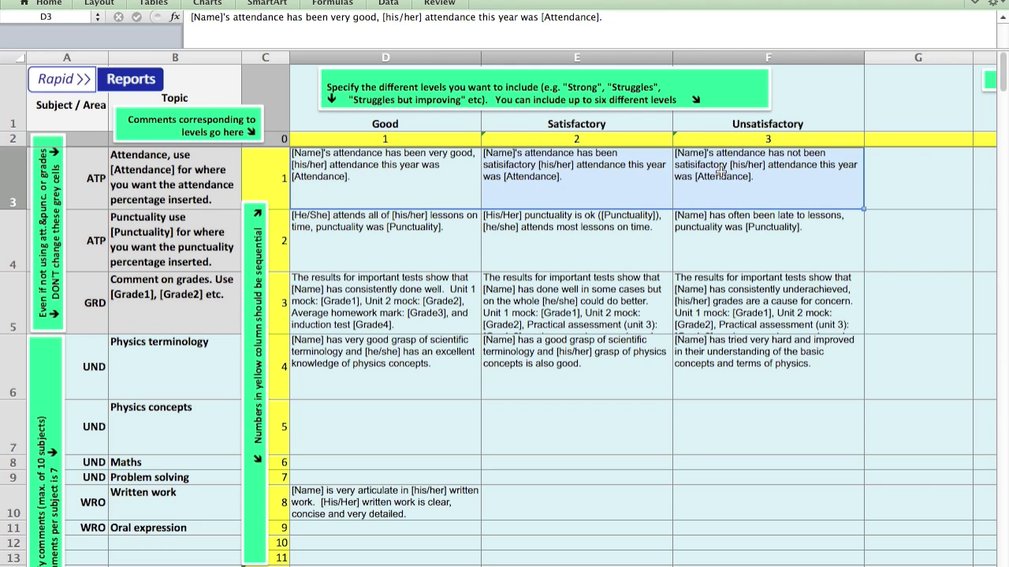
key("Delete")
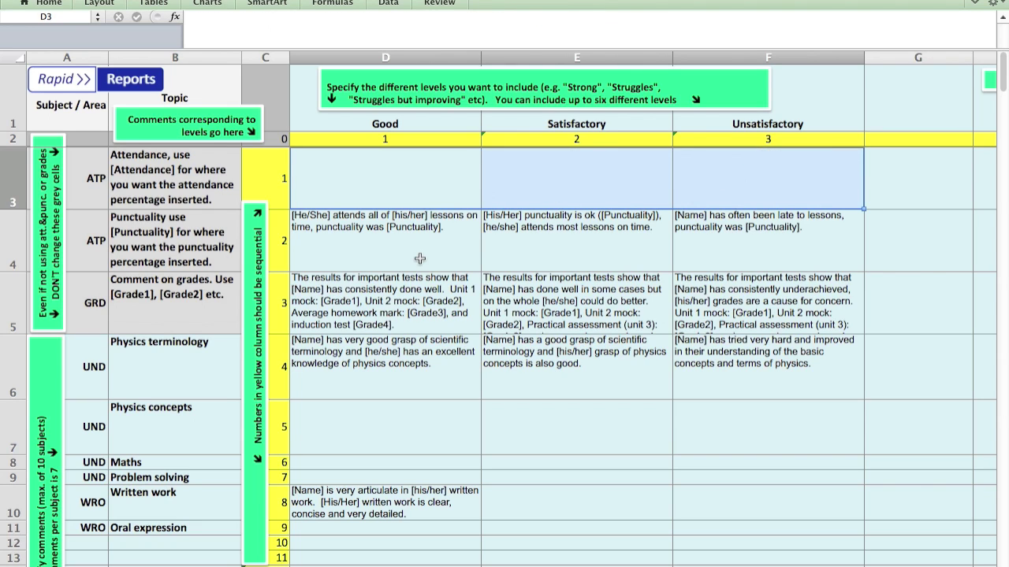
left_click(419, 258)
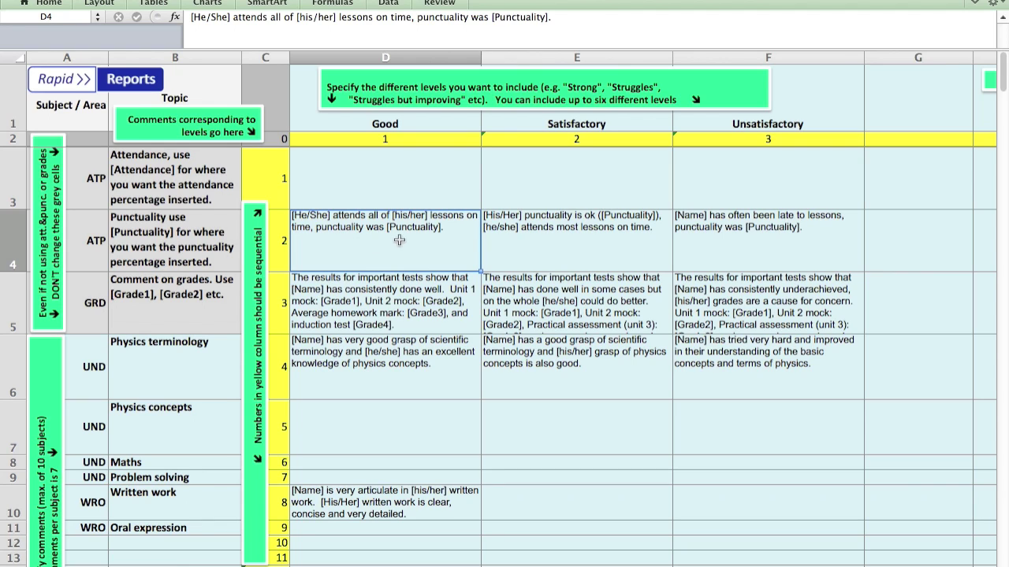
left_click(399, 187)
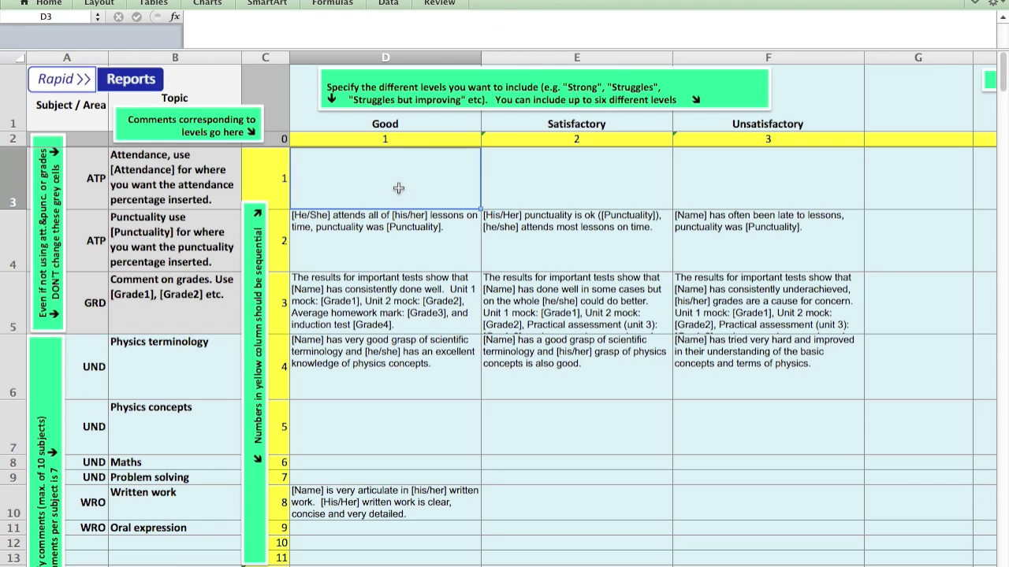
key("ctrl+Right")
- Check the grade placeholders in the row 5 comments against the customised grade headings in P1:S1 of the student data sheet
left_click(365, 305)
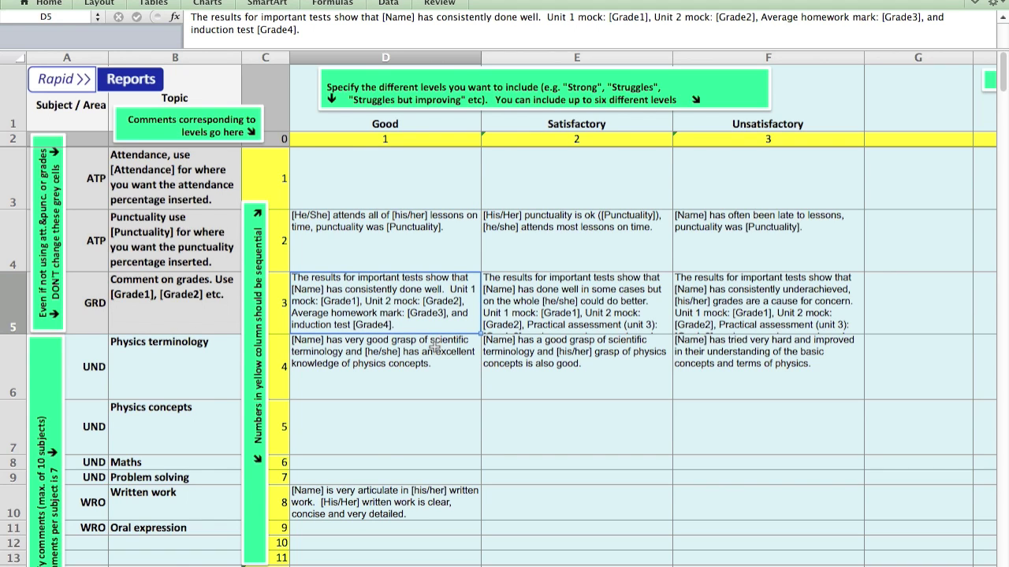
scroll(435, 347, "down", 1)
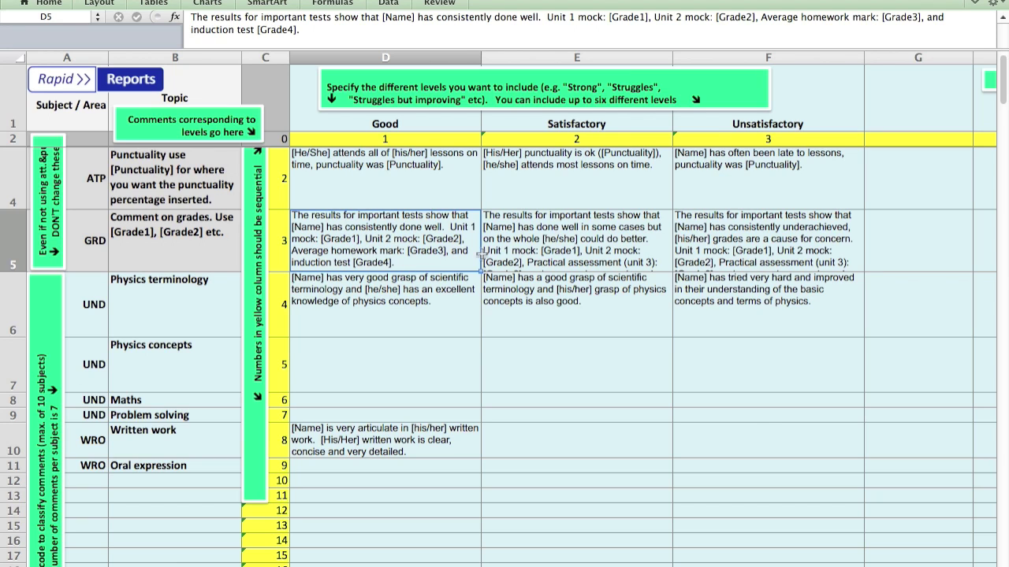
left_click(567, 254)
left_click(406, 246)
left_click(134, 563)
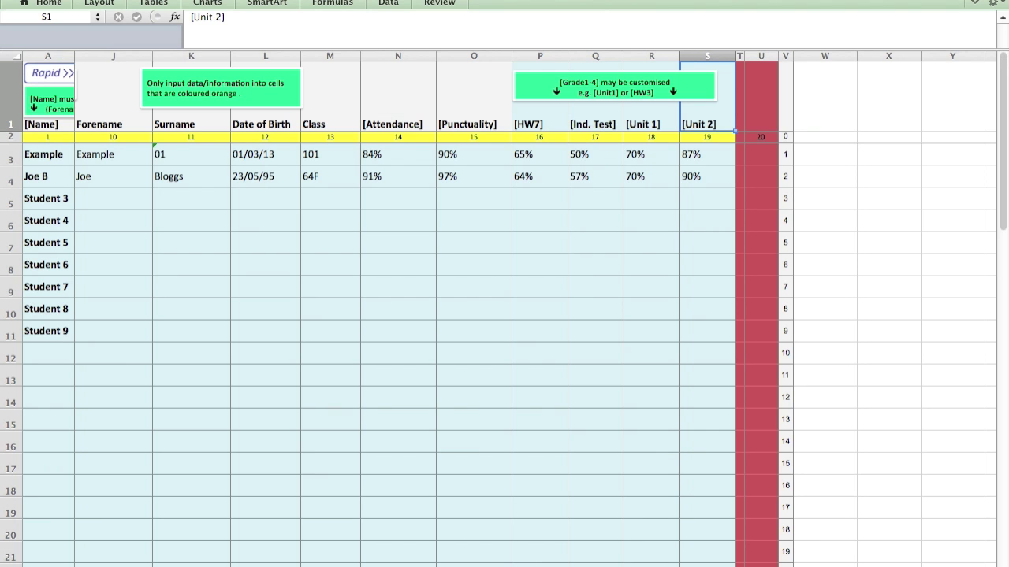
left_click(547, 123)
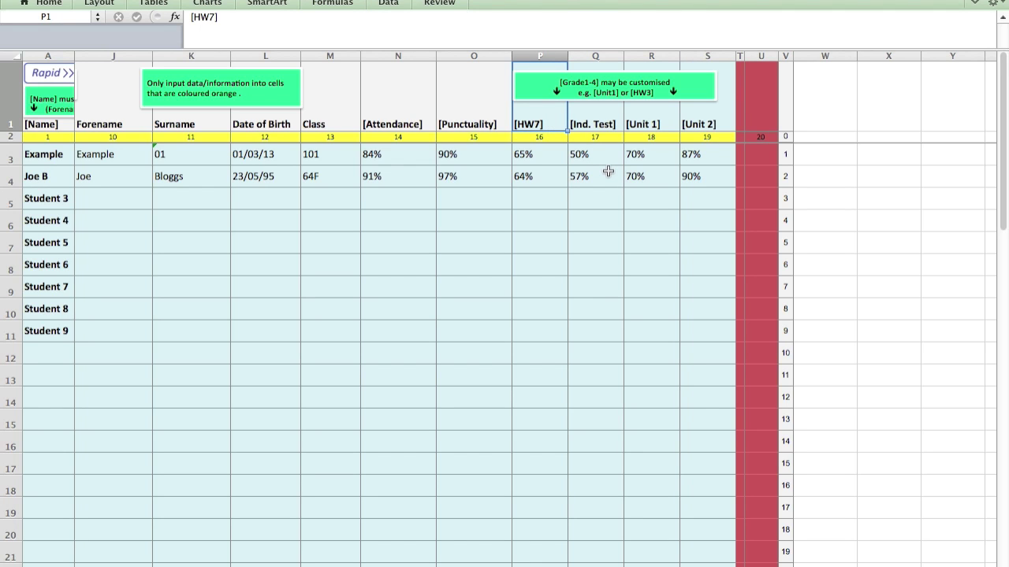
key("Right")
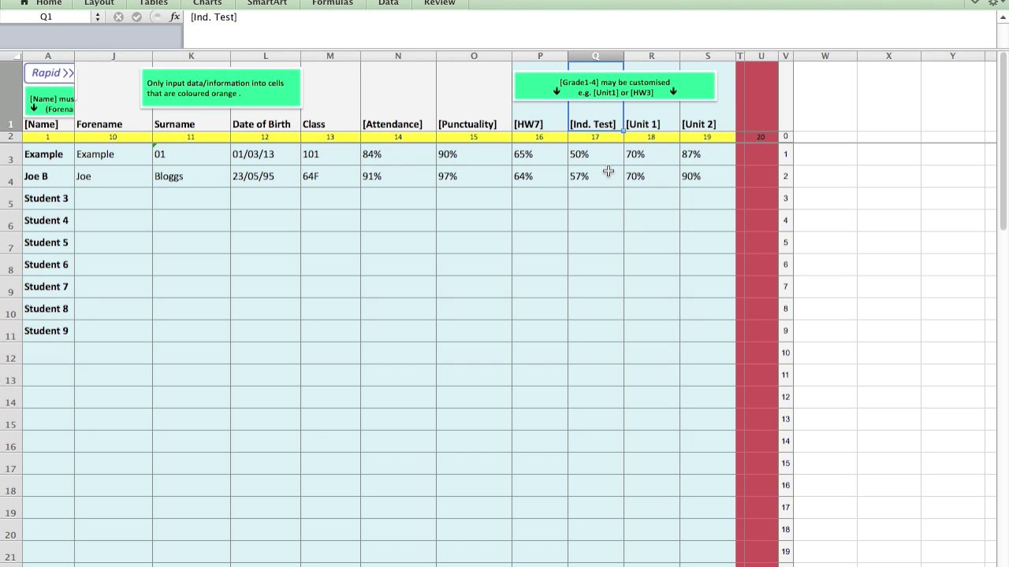
key("Right")
key("Right")
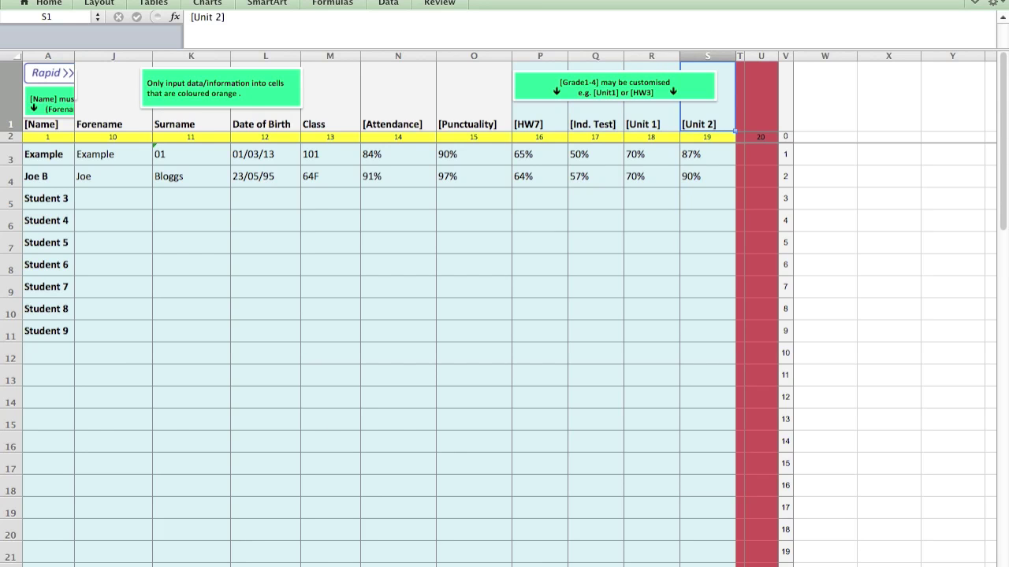
- In the Good grades comment in D5 of the comment bank, replace [Grade1] with [Unit1] and [Grade2] with [Unit2]
left_click(226, 565)
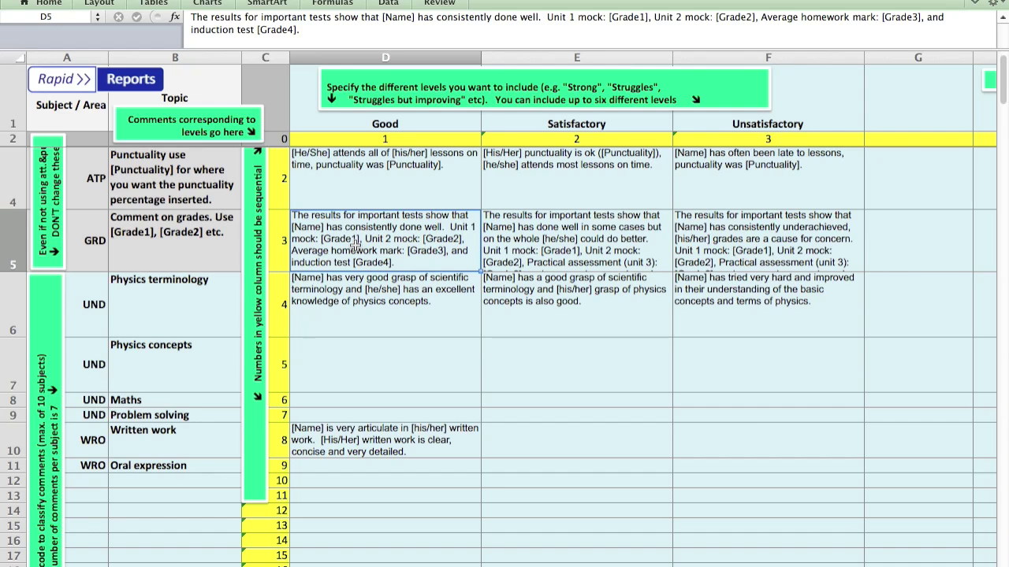
left_click(584, 255)
left_click(712, 245)
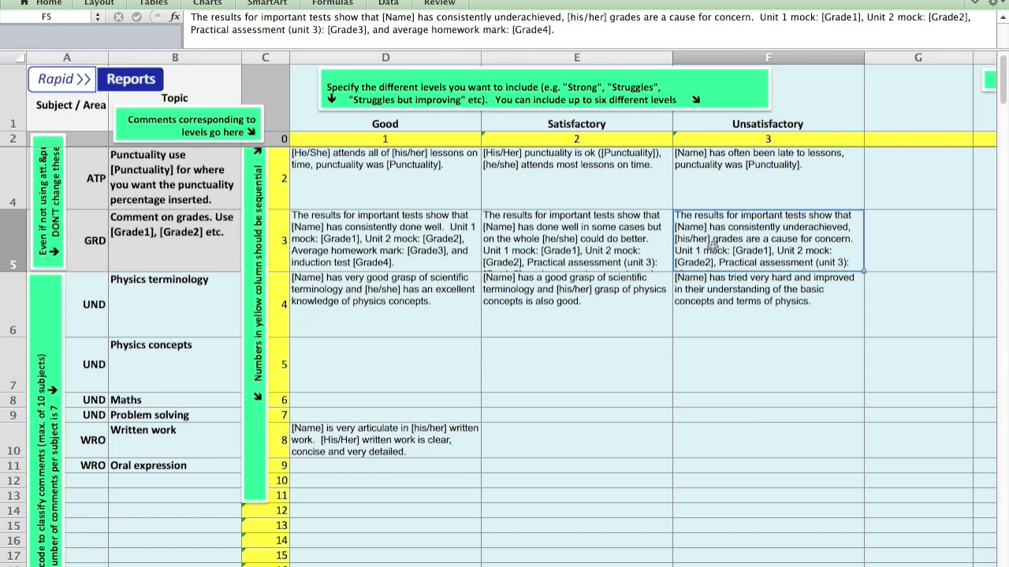
left_click(383, 238)
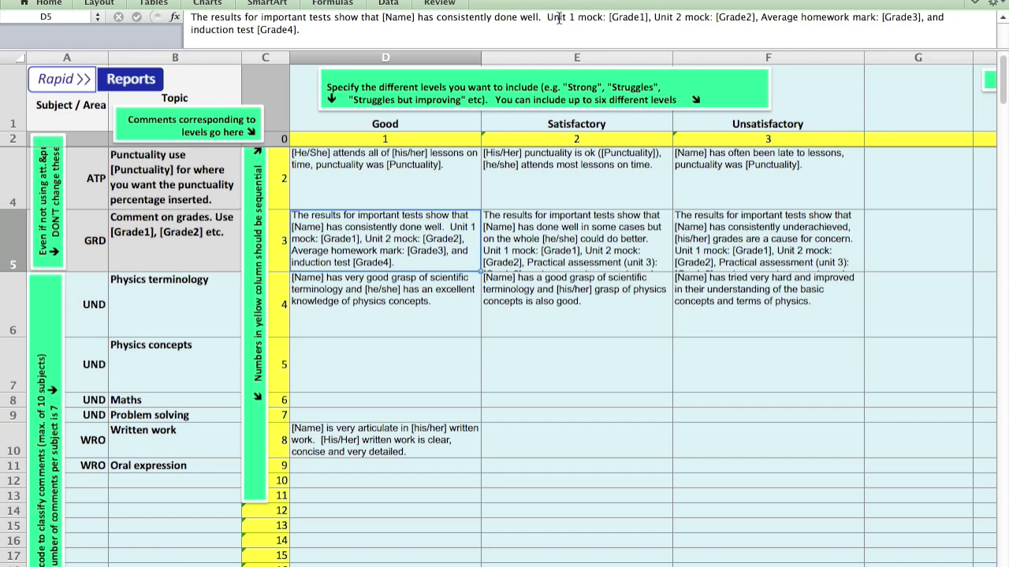
left_click(619, 16)
left_click_drag(612, 17, 638, 19)
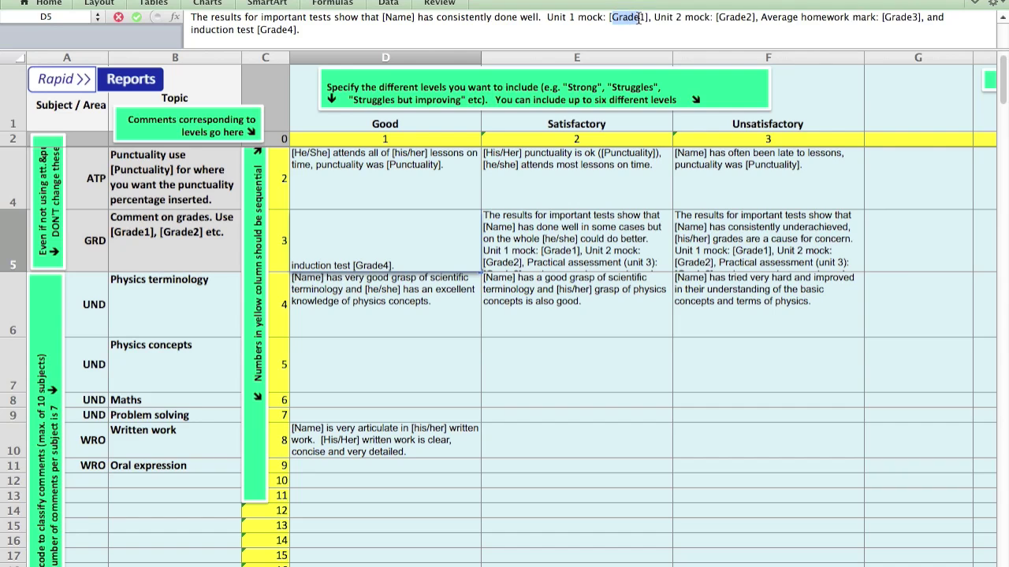
type("Unit")
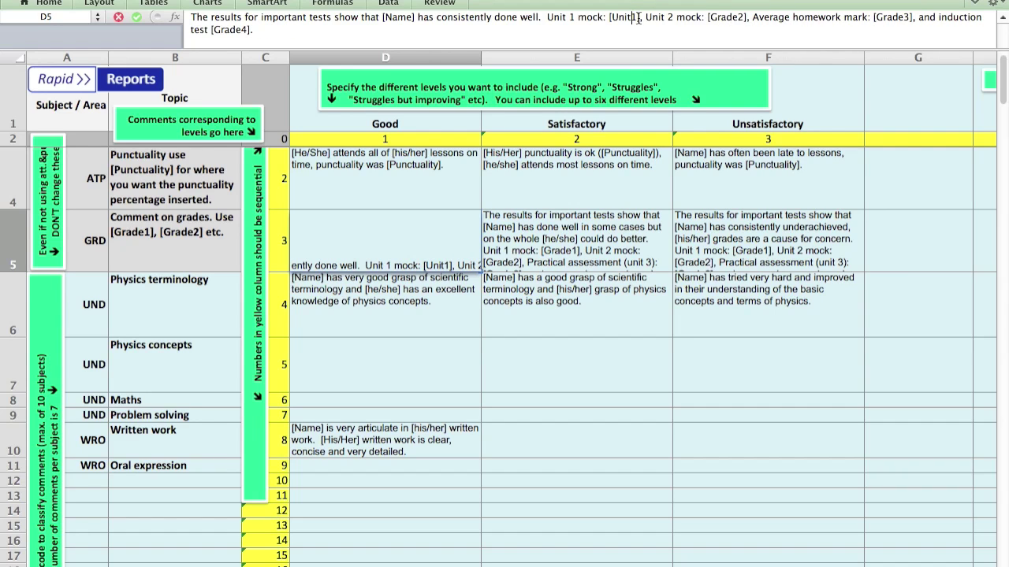
left_click_drag(711, 17, 738, 18)
type("Unit")
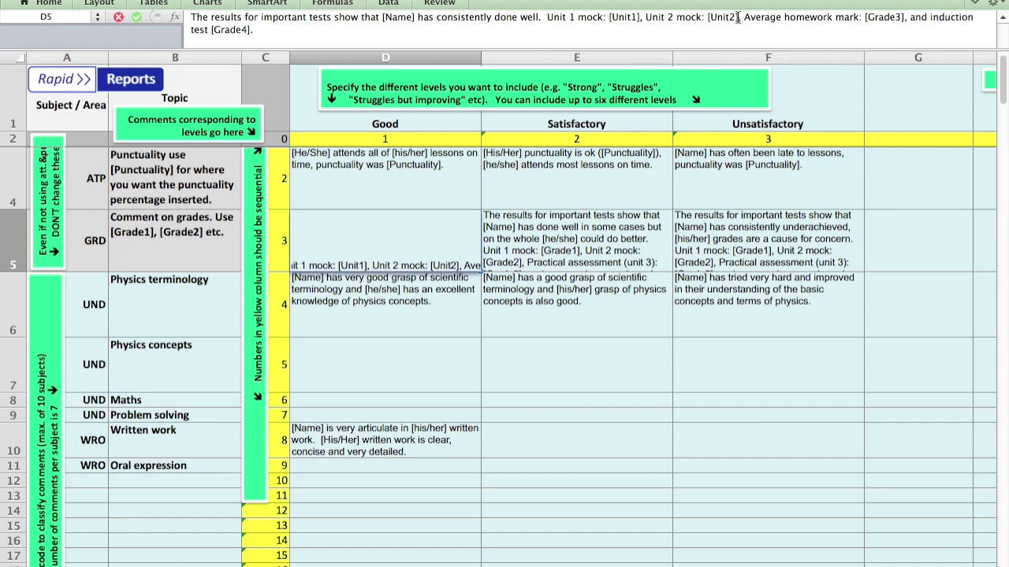
- Replace [Grade3] with [HW7] and [Grade4] with [Ind. Test] in the Good grades comment in D5
left_click(869, 18)
left_click_drag(869, 18, 898, 17)
type("HW7")
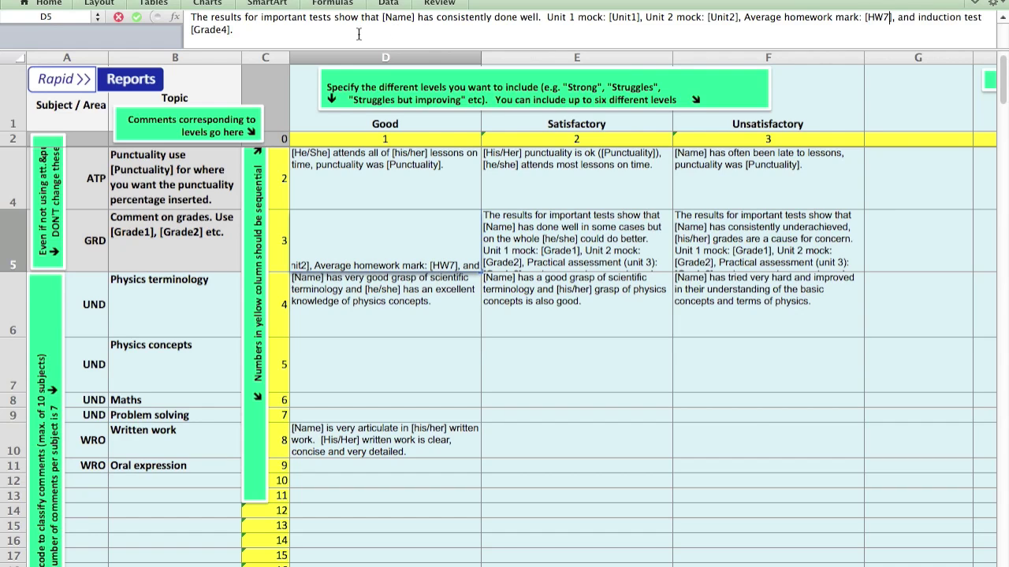
left_click_drag(193, 30, 221, 32)
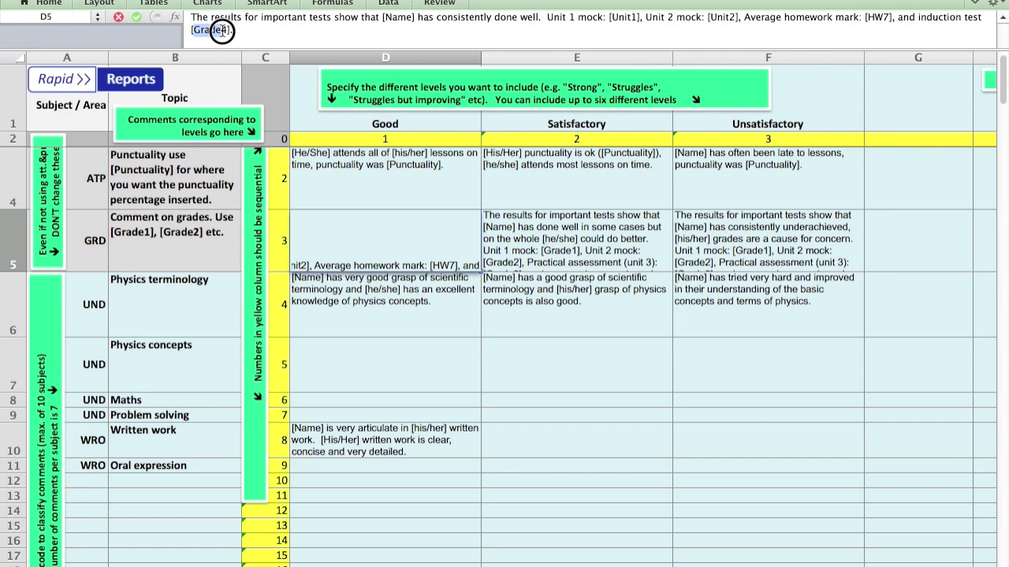
type("Ind. Test")
key("Return")
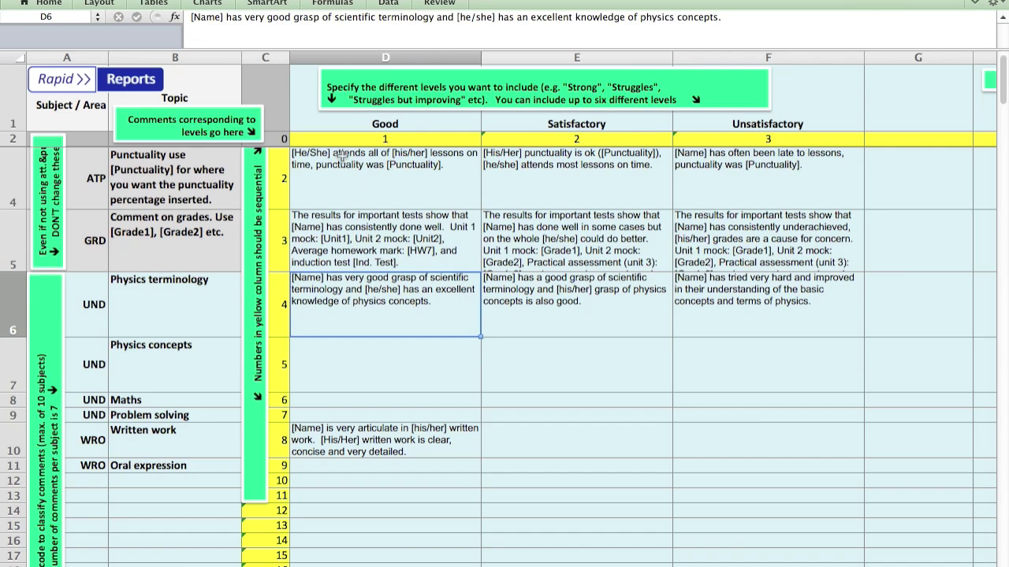
- Compare the placeholders in the D5 and D4 comments with the student data sheet's headings, including its pronoun columns
left_click(402, 213)
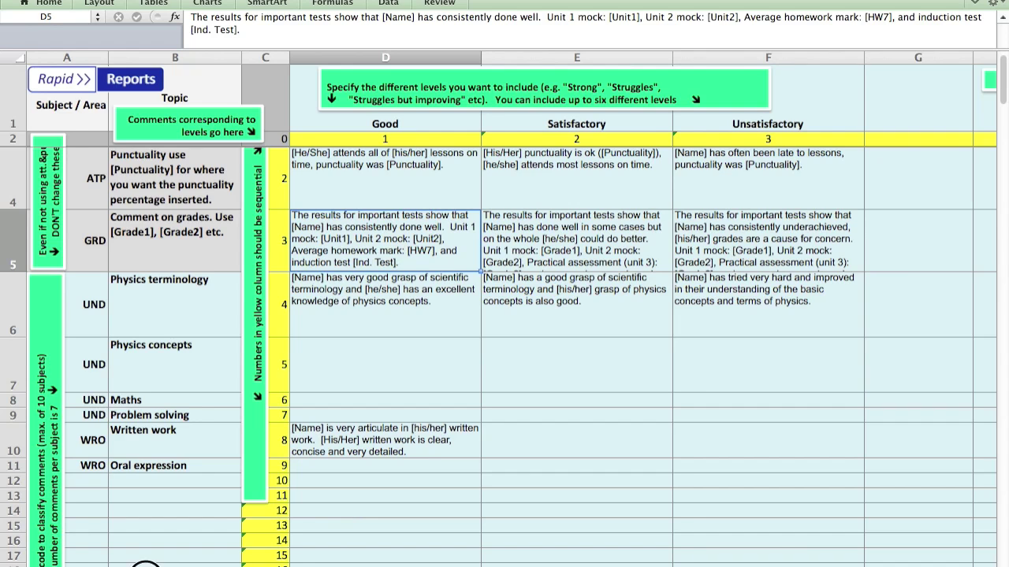
left_click(146, 566)
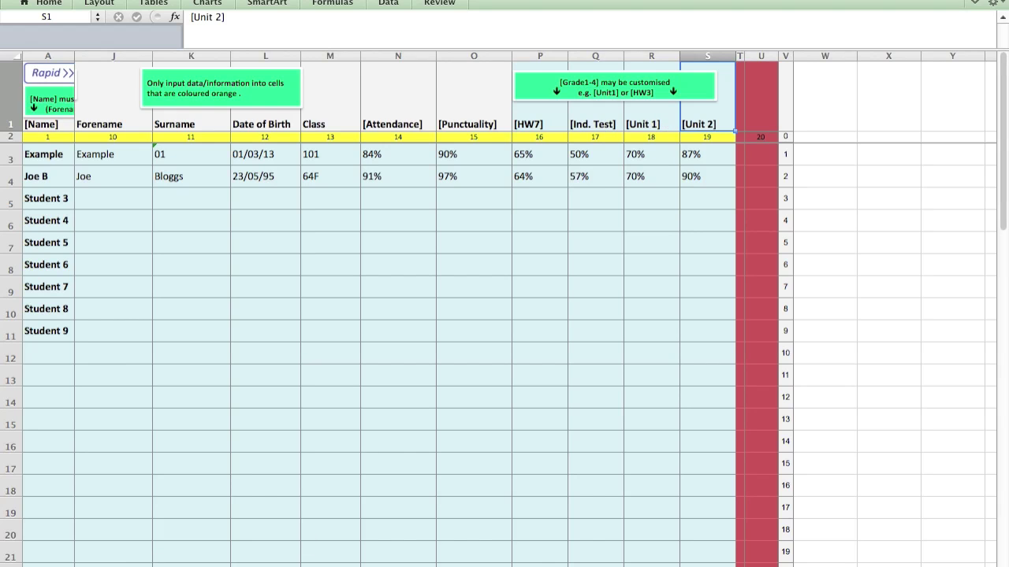
left_click(201, 566)
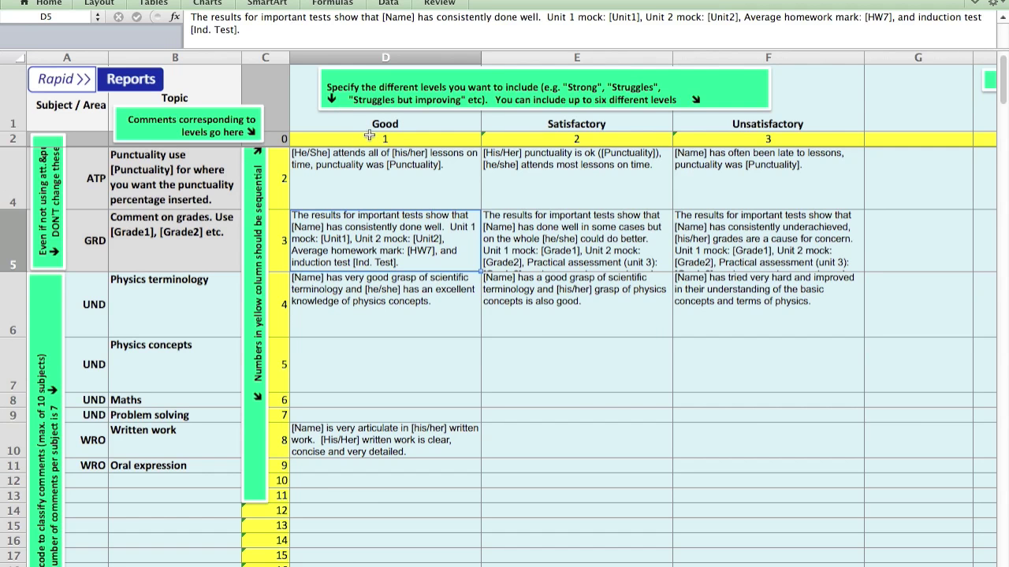
left_click(403, 178)
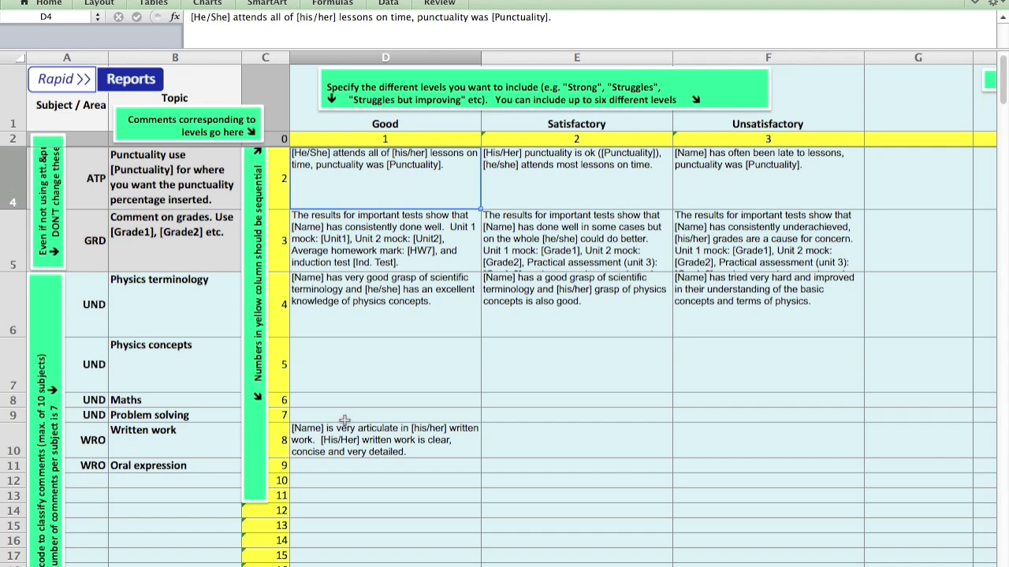
left_click(245, 566)
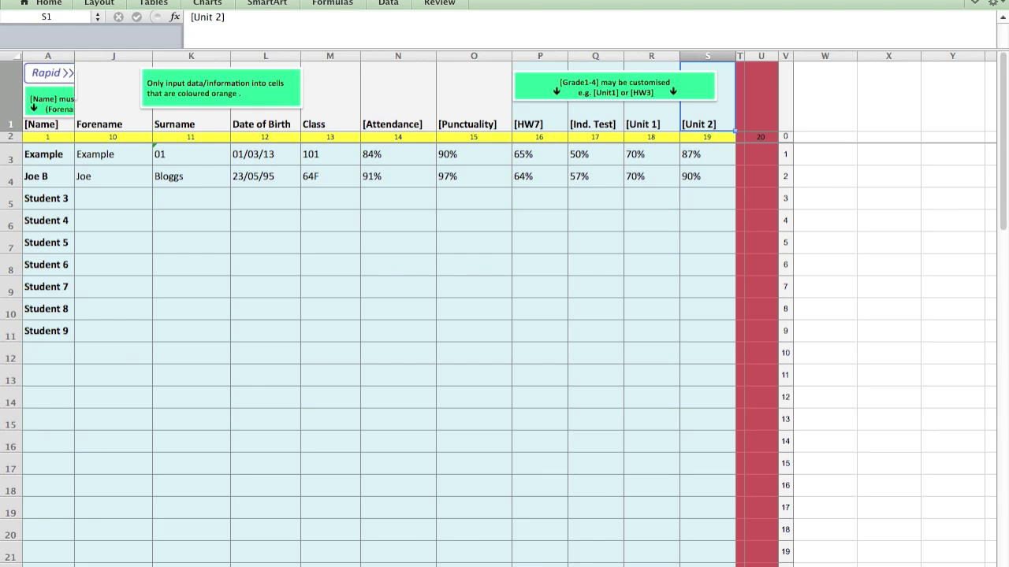
scroll(200, 325, "left", 8)
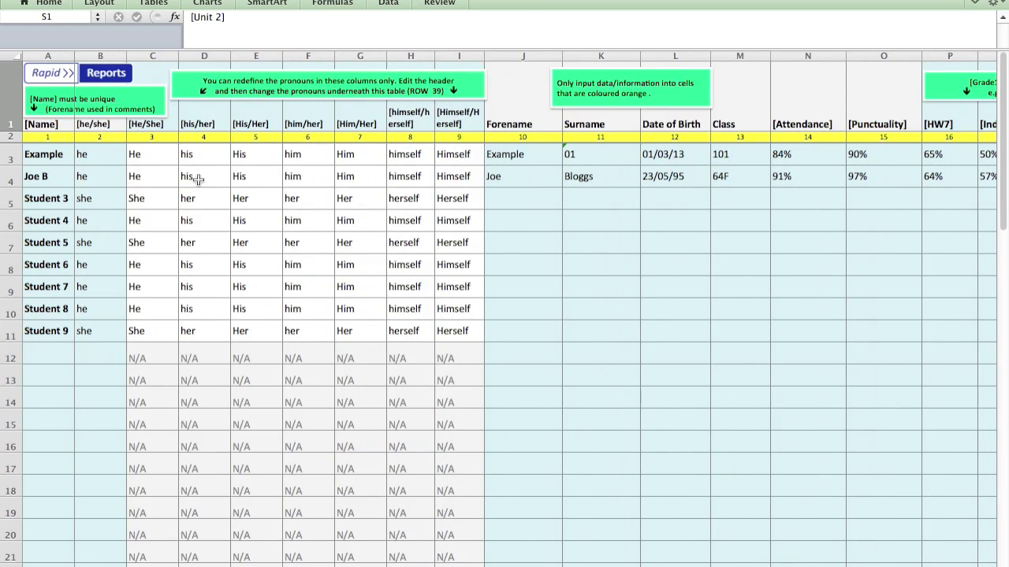